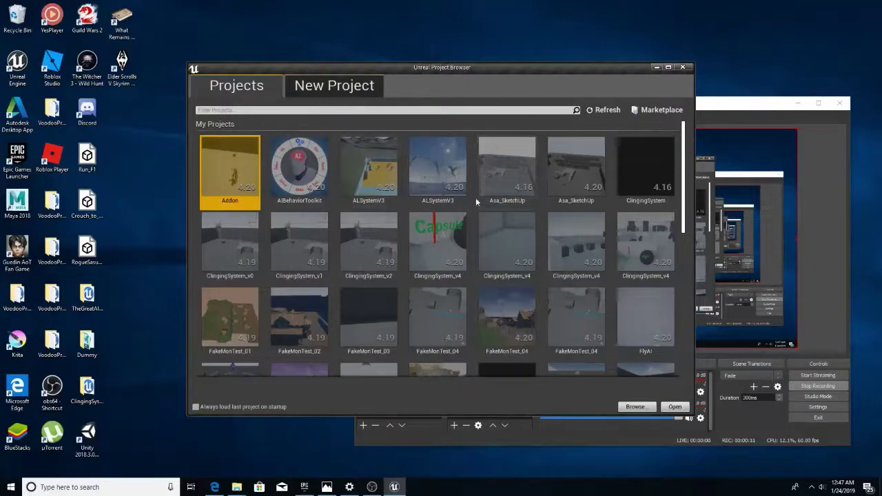
Step: Create a Third Person Blueprint project named TestProj on the Desktop and clear the recording window out of the way
left_click(350, 82)
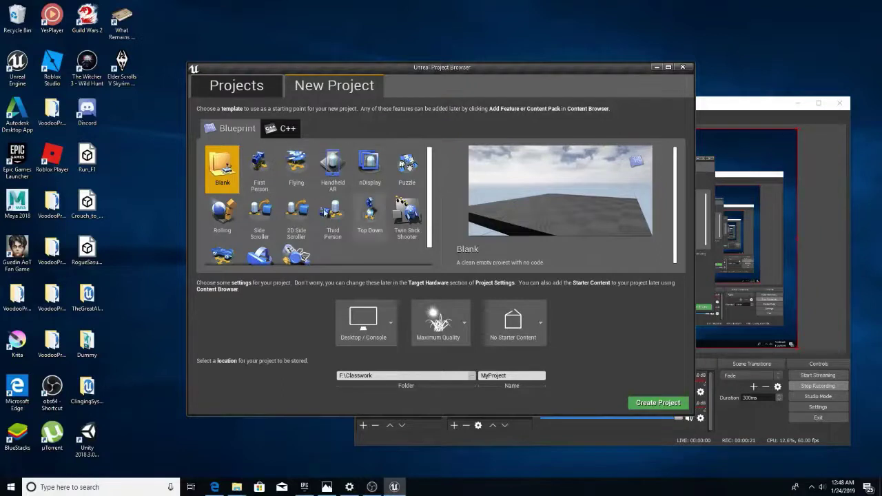
left_click(333, 217)
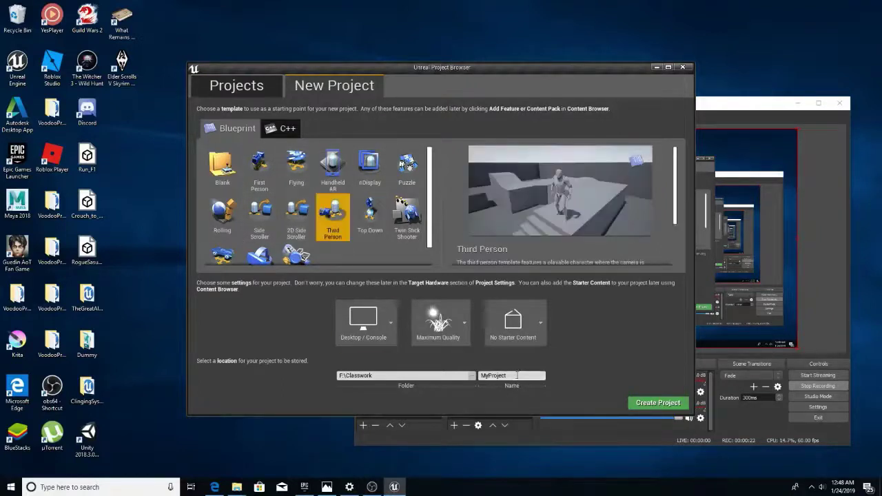
left_click(472, 378)
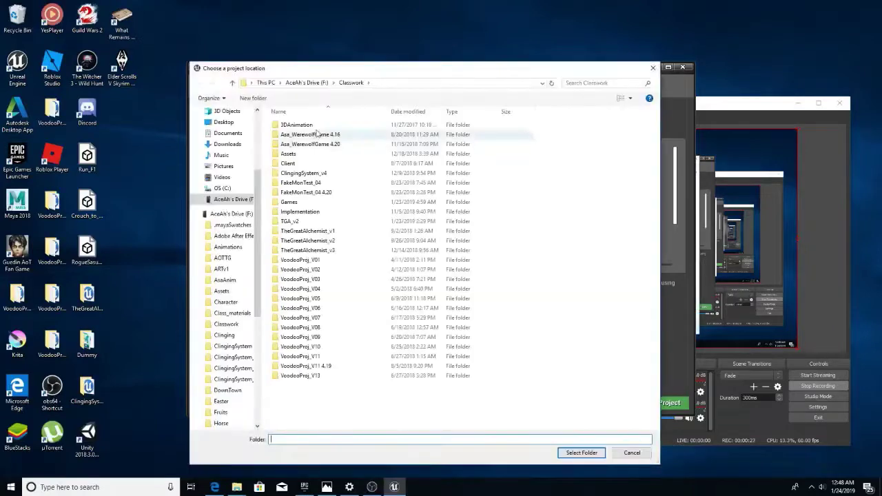
left_click(223, 122)
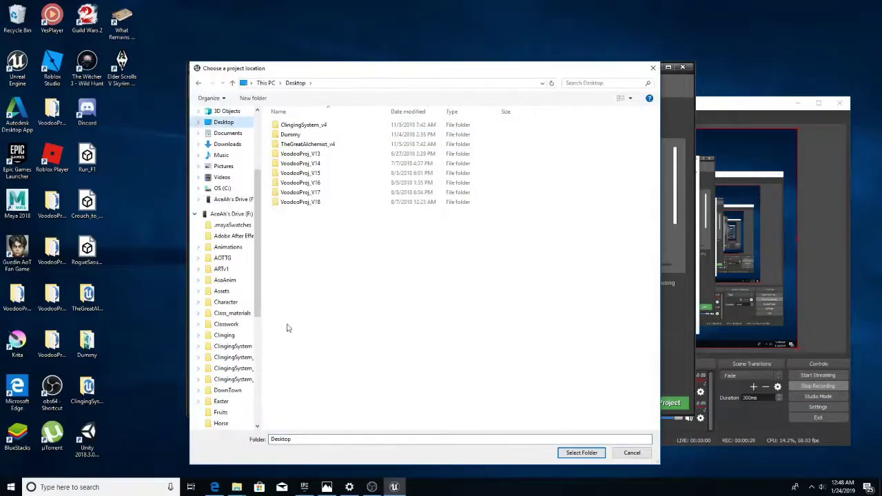
left_click(580, 452)
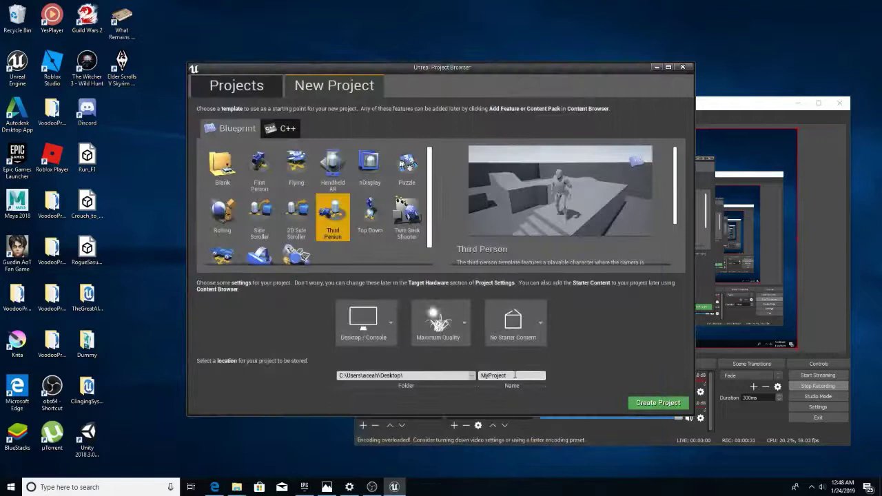
type("TestProj")
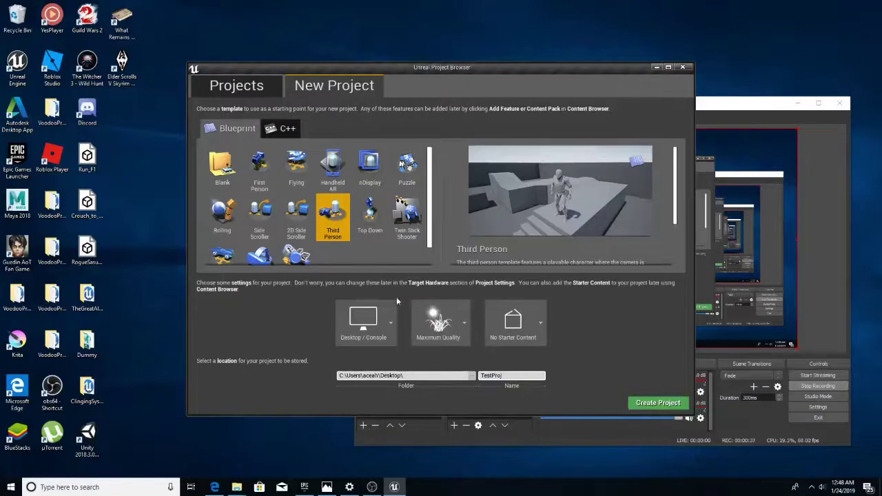
left_click(650, 405)
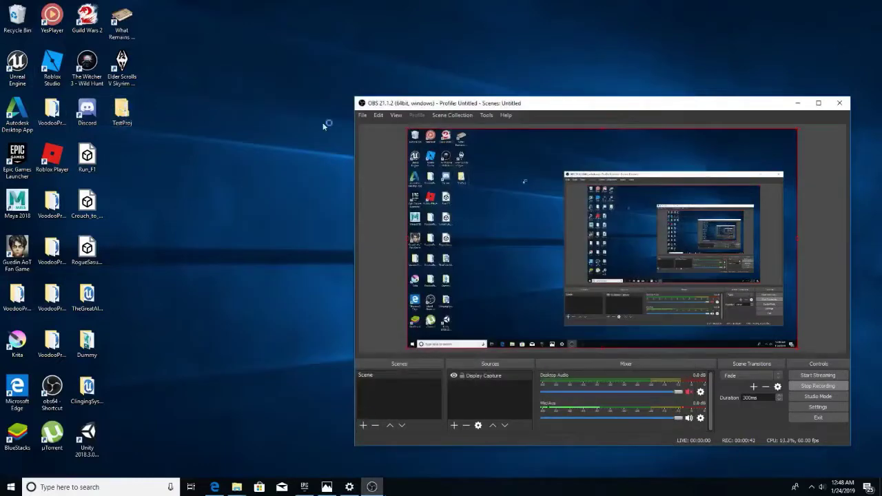
left_click(797, 102)
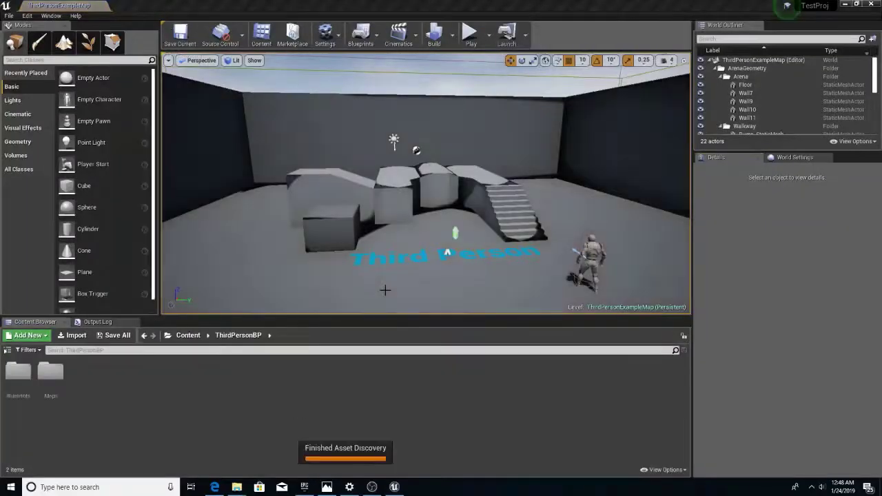
Step: Show the project's root Content folder and make the level viewport taller
left_click(188, 335)
right_click_drag(382, 241, 457, 314)
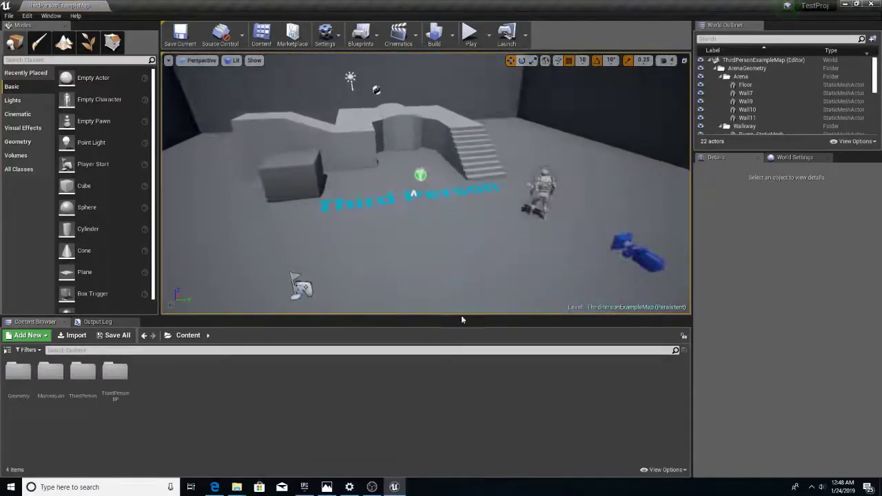
left_click_drag(457, 313, 459, 350)
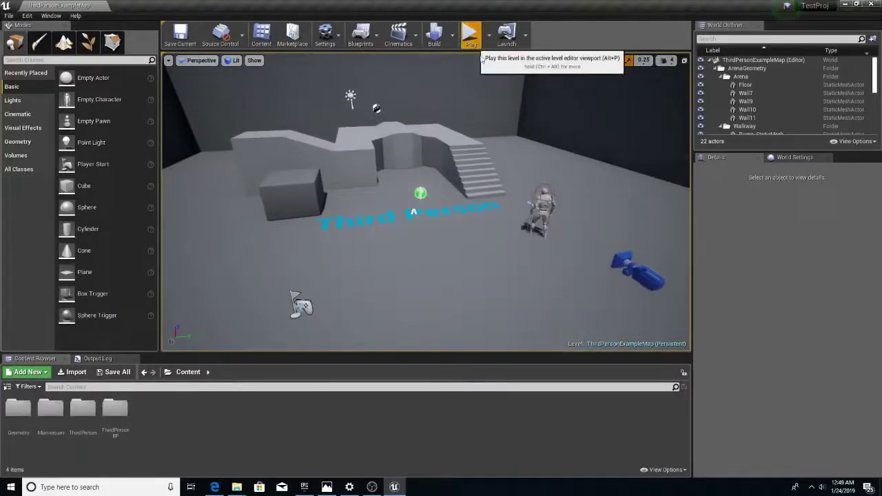
Step: Play-test the third person level by running the character up the stairs and jumping, and end the session
key("alt+p")
key("w")
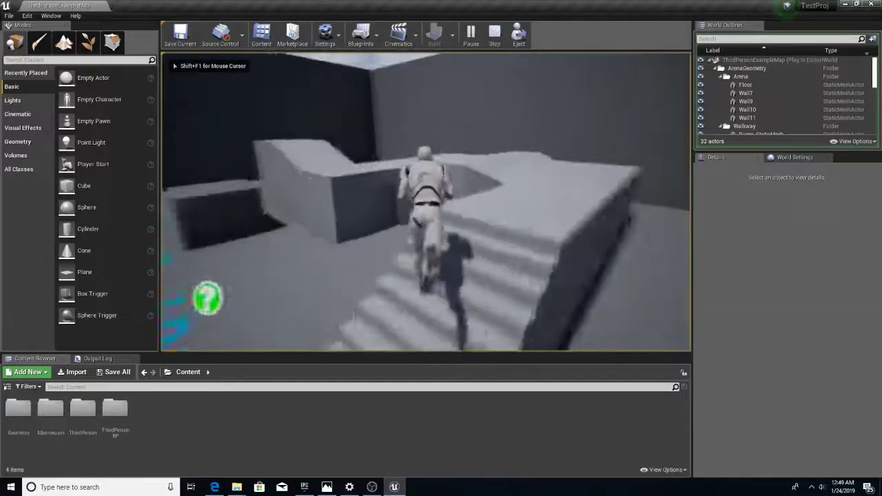
key("space")
key("space")
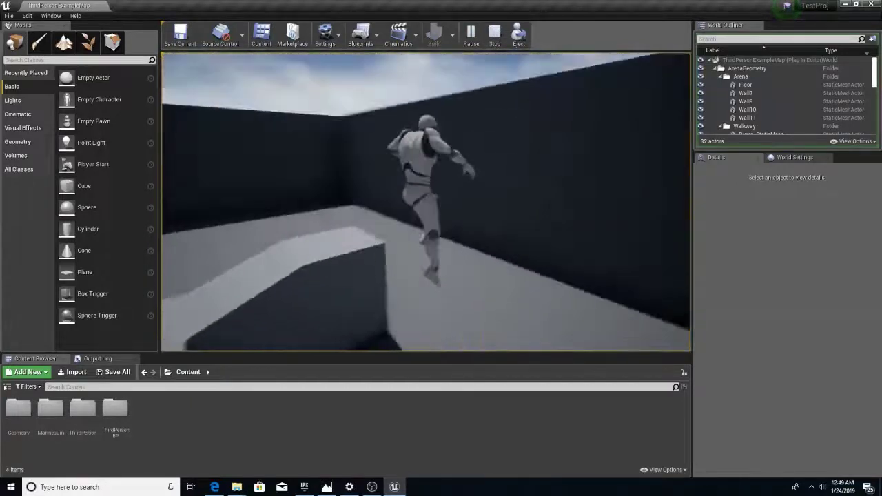
key("Escape")
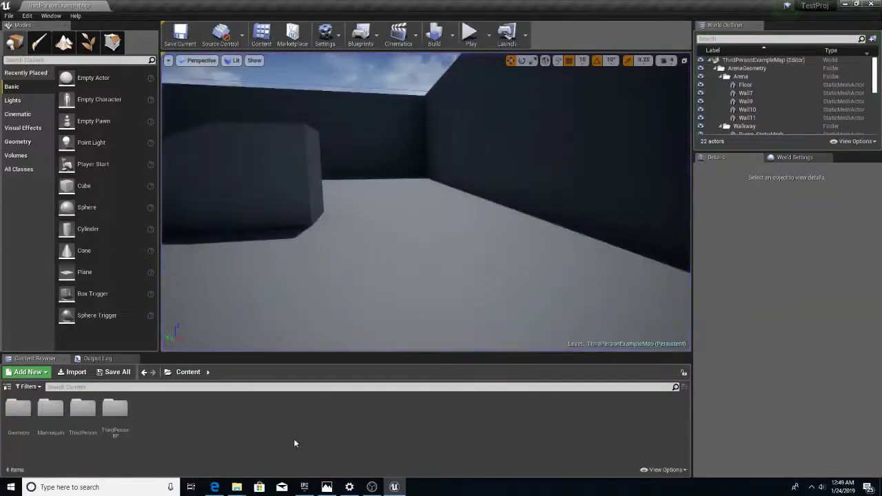
Step: Switch to the Epic Games Launcher and add the Component Climbing System asset to the TestProj project
left_click(305, 487)
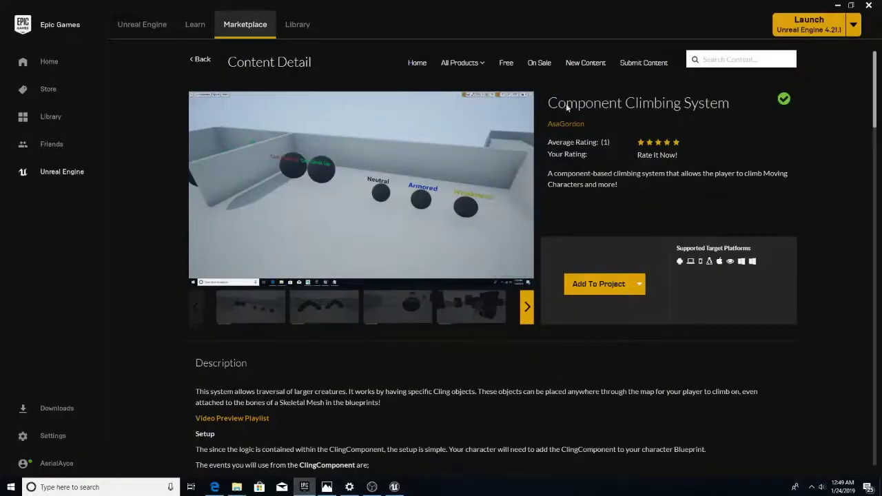
left_click(613, 292)
scroll(484, 249, "down", 5)
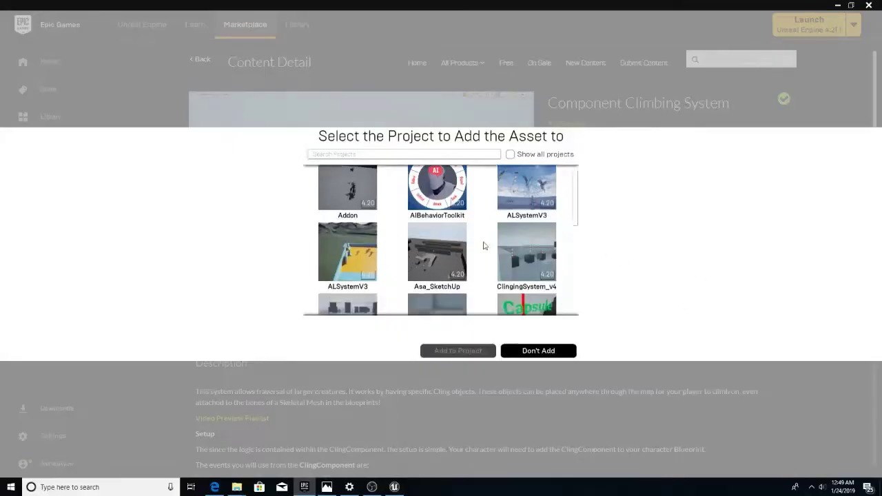
scroll(485, 250, "down", 1)
scroll(484, 251, "up", 2)
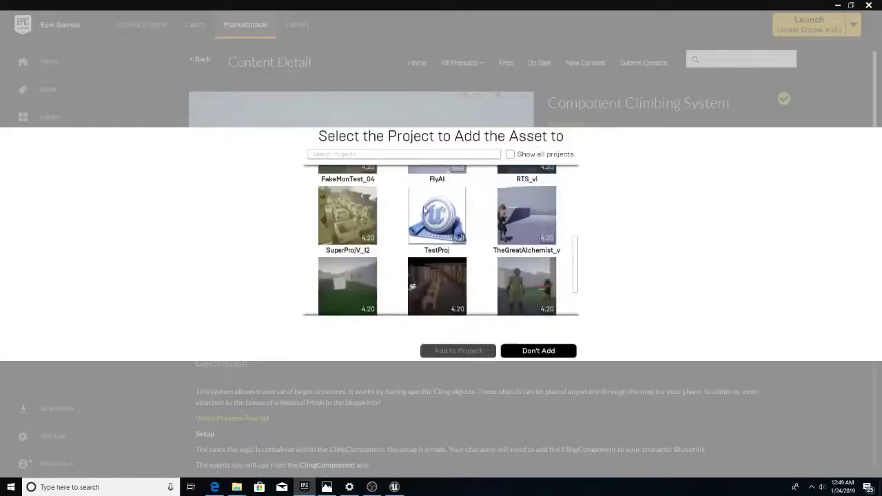
left_click(434, 220)
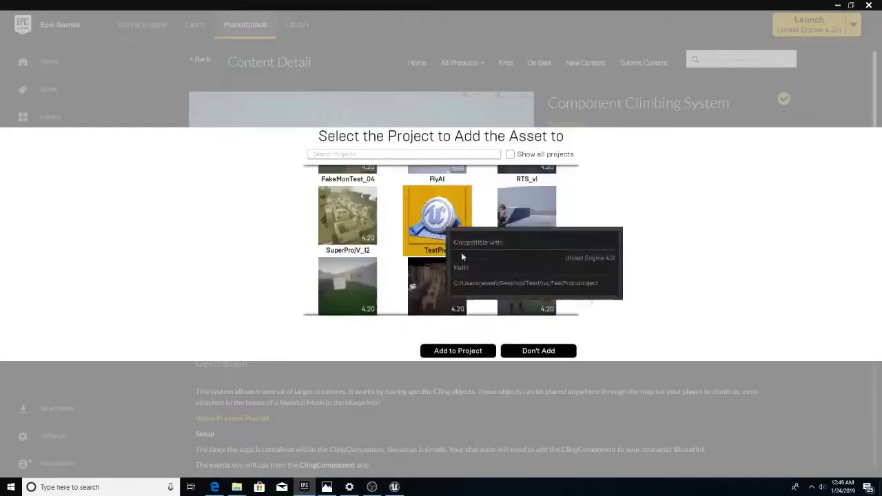
left_click(458, 350)
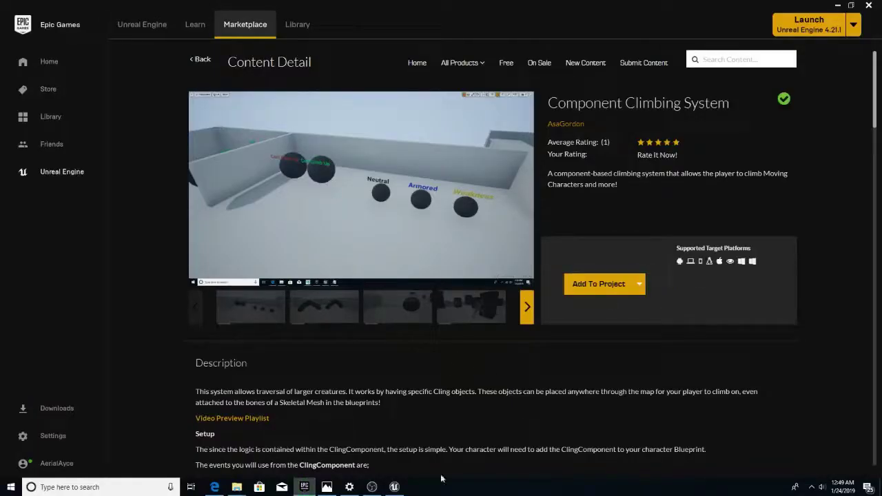
Step: Return to the TestProj editor, look through the Clinging folder's Character and Mesh subfolders, and go back to the root Content folder
mouse_move(396, 485)
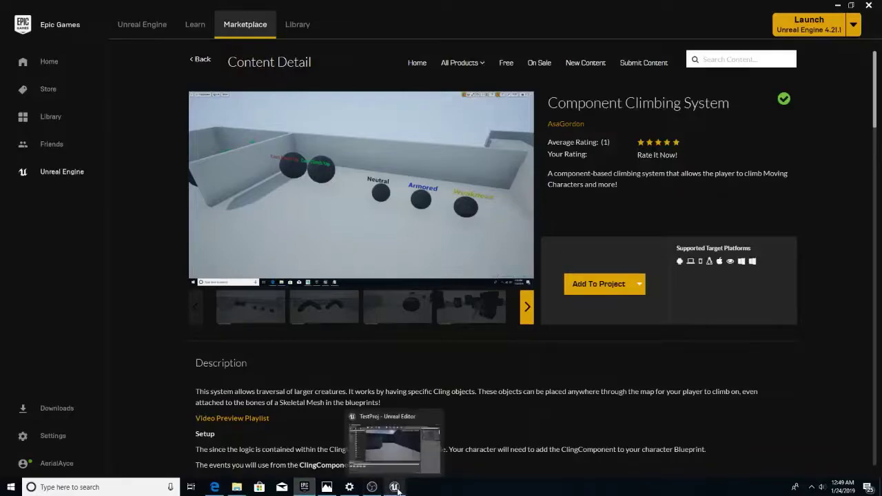
left_click(399, 454)
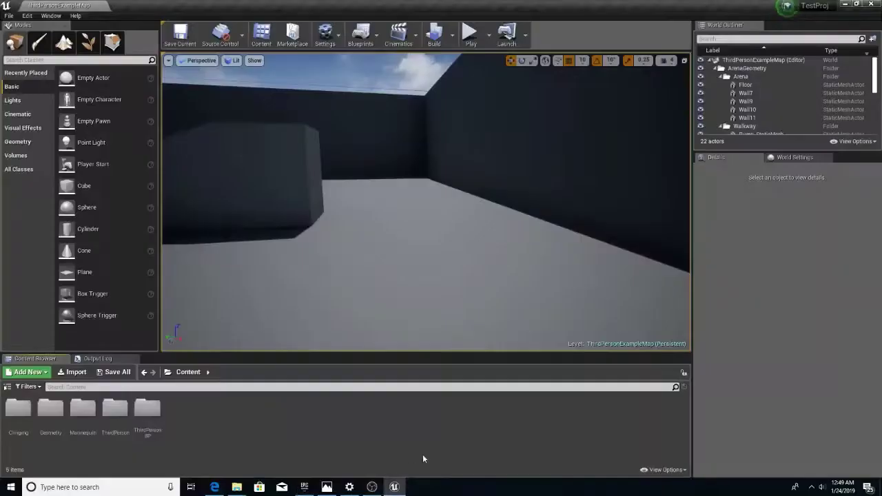
double_click(21, 411)
double_click(83, 409)
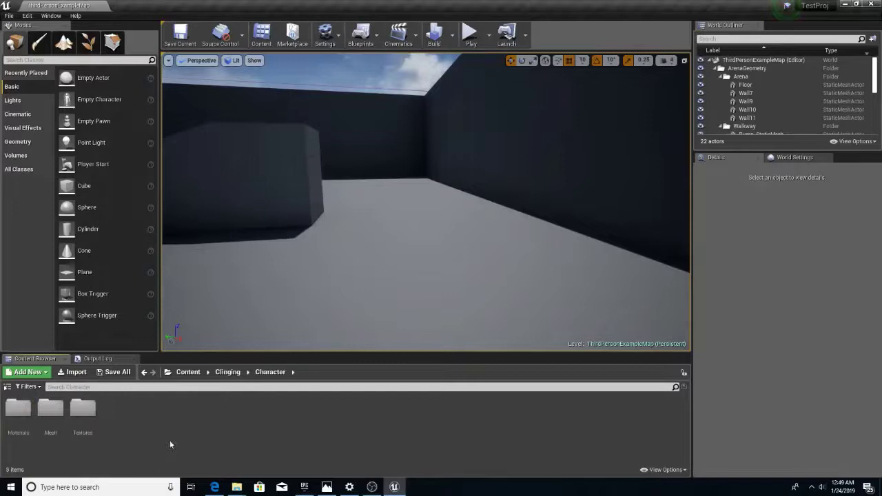
double_click(52, 412)
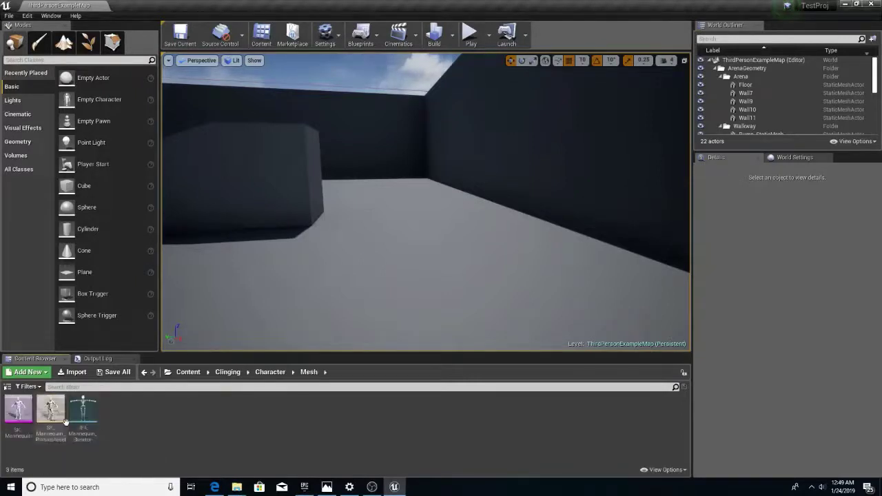
left_click(270, 372)
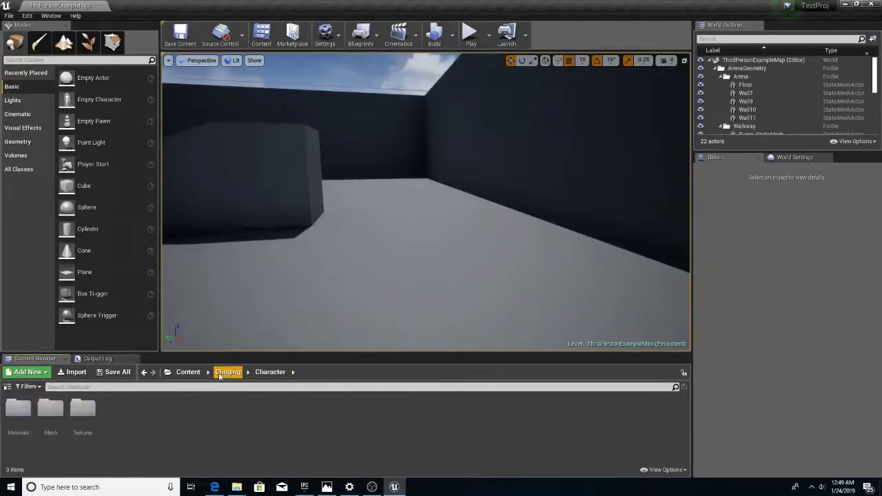
left_click(227, 372)
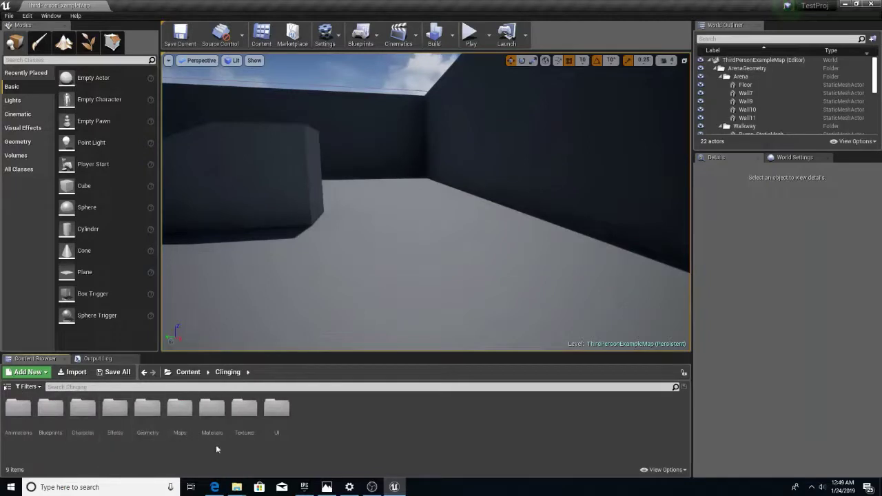
left_click(188, 372)
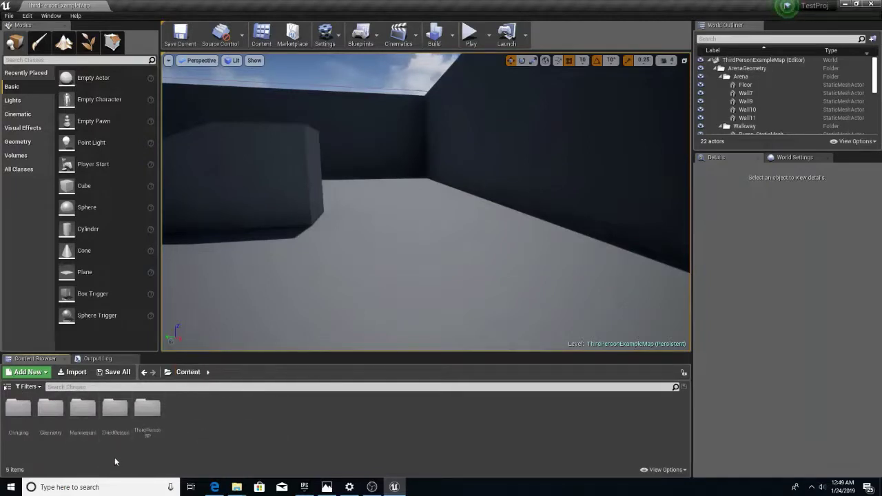
Step: Open the Map_ClimbingLevel level from the Clinging folder's Maps subfolder
left_click(21, 427)
double_click(21, 427)
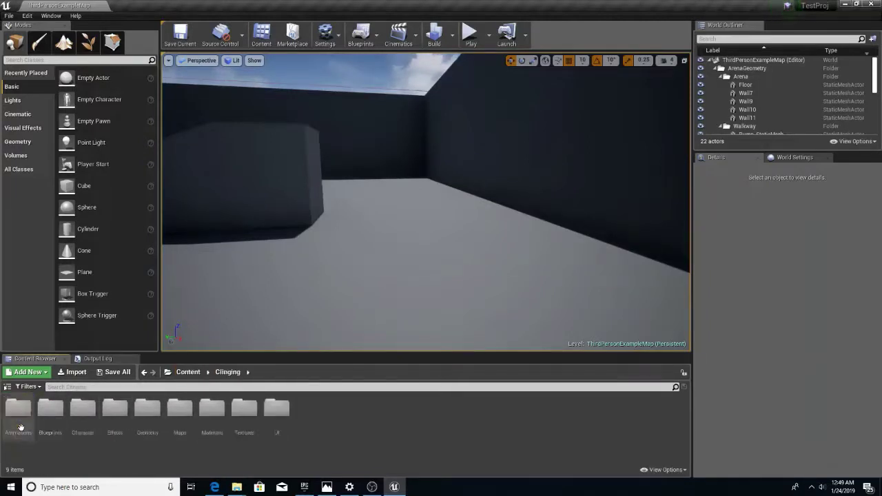
double_click(181, 413)
double_click(19, 414)
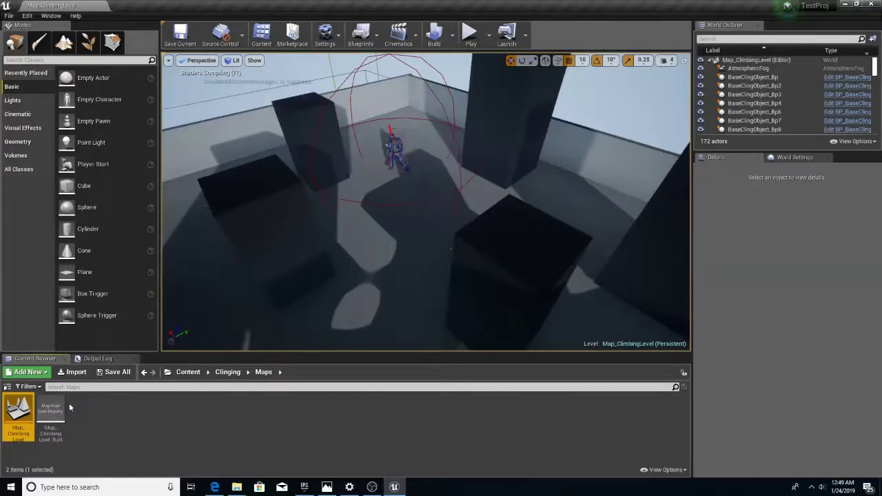
Step: Play-test the climbing level by running the character to the dark wall and trying the cling action, and end the session
right_click_drag(414, 207, 667, 177)
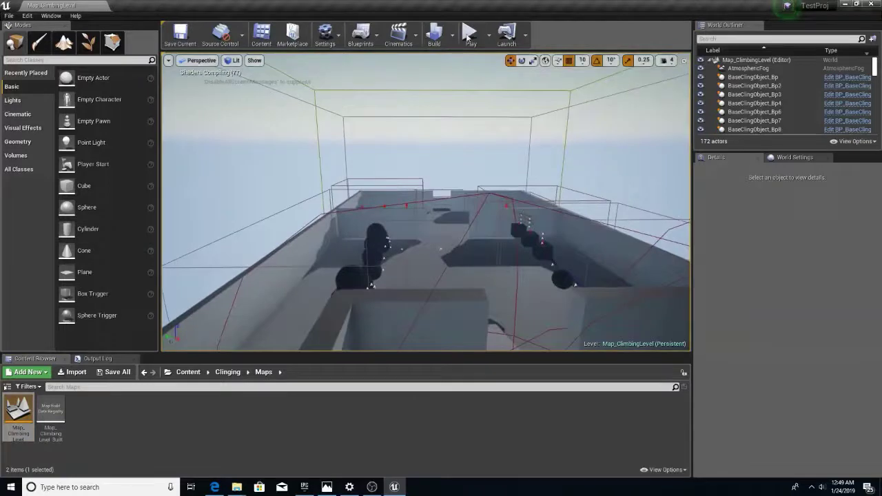
left_click(470, 46)
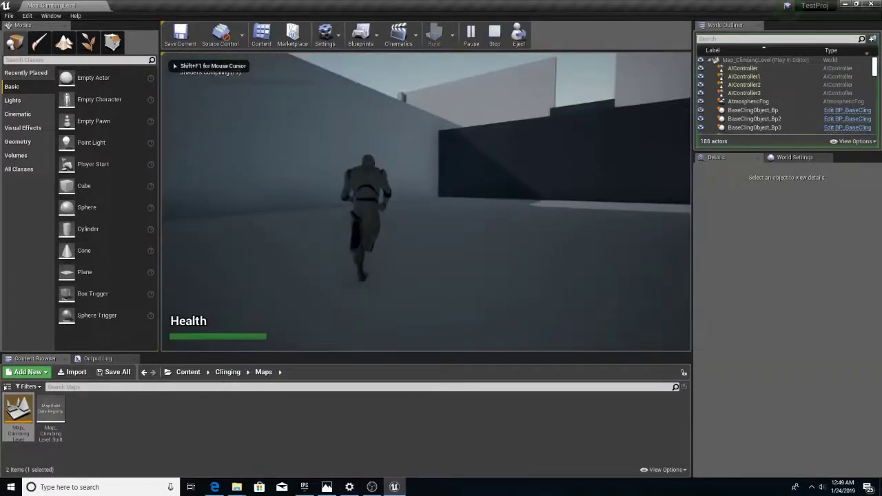
key("w")
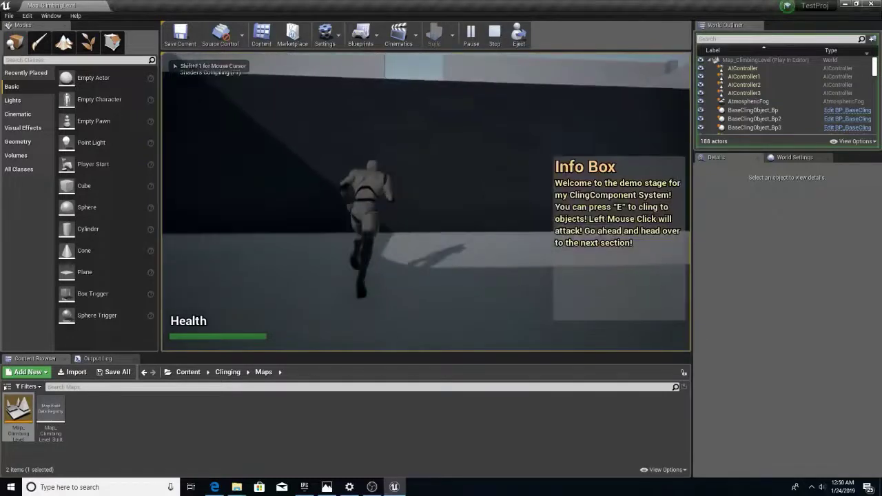
key("e")
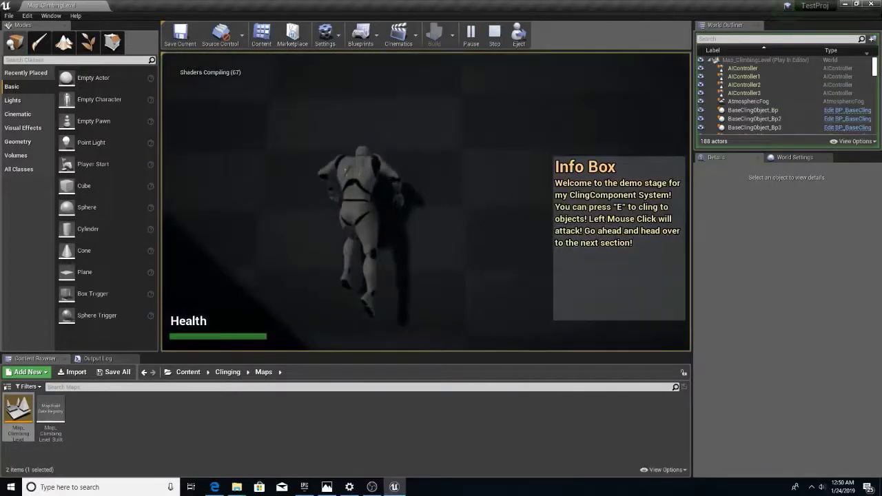
key("e")
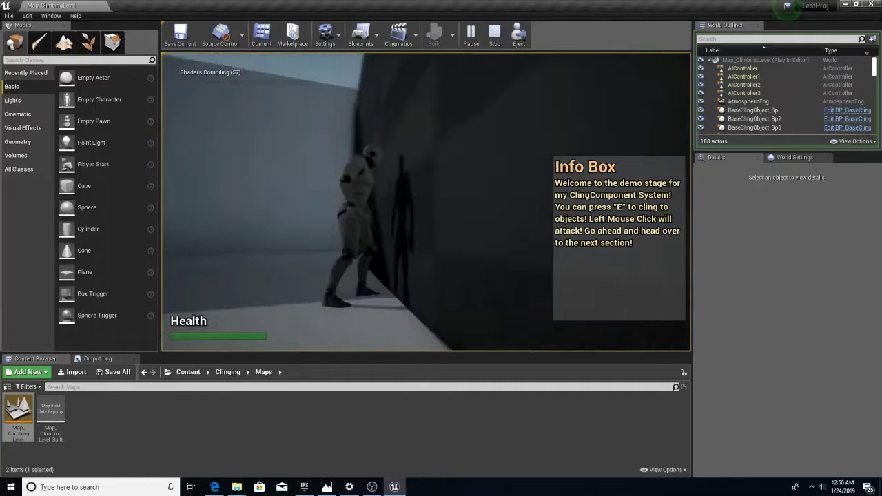
key("shift+F1")
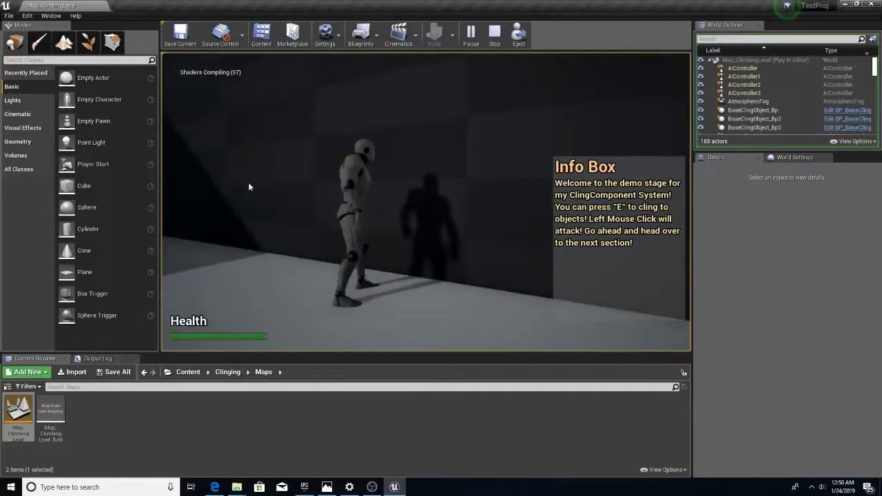
key("Escape")
Step: Open BP_ClingComponent from the Clinging Blueprints Components folder and examine the SphereTraceByChannel node in its Get Object Surface function
left_click(227, 372)
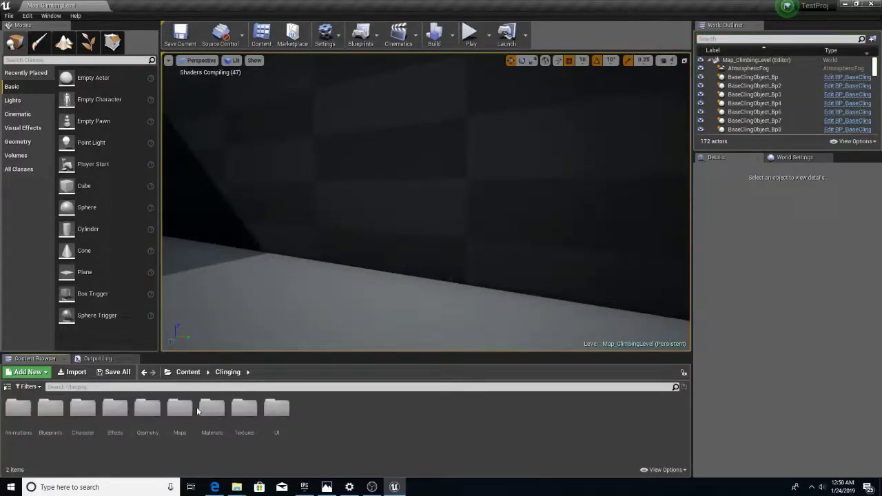
double_click(50, 407)
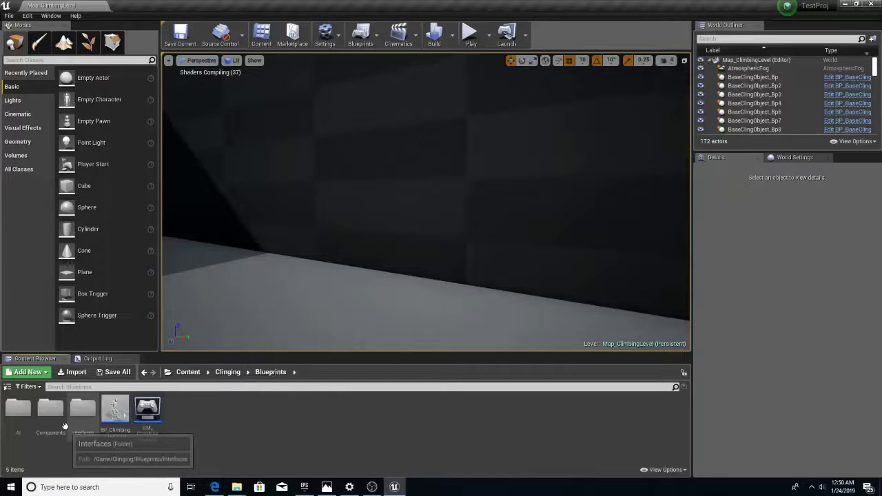
double_click(65, 426)
double_click(83, 415)
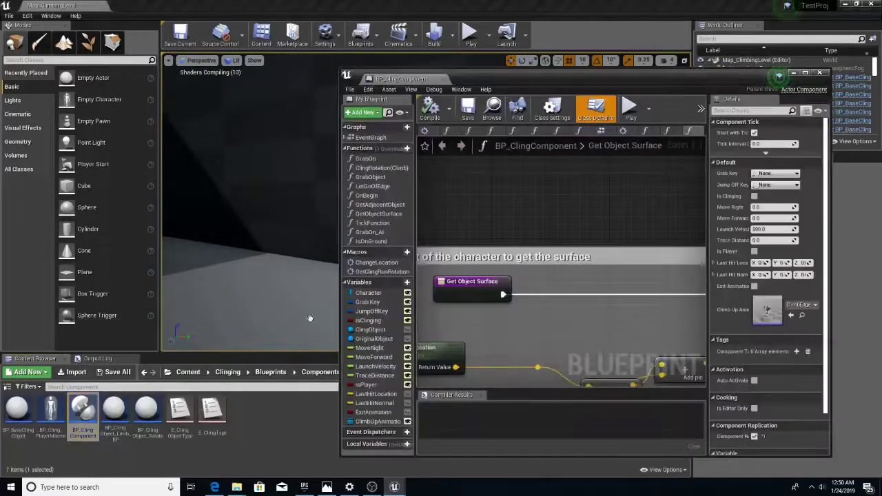
scroll(536, 274, "down", 3)
right_click_drag(536, 293, 378, 207)
scroll(555, 243, "up", 3)
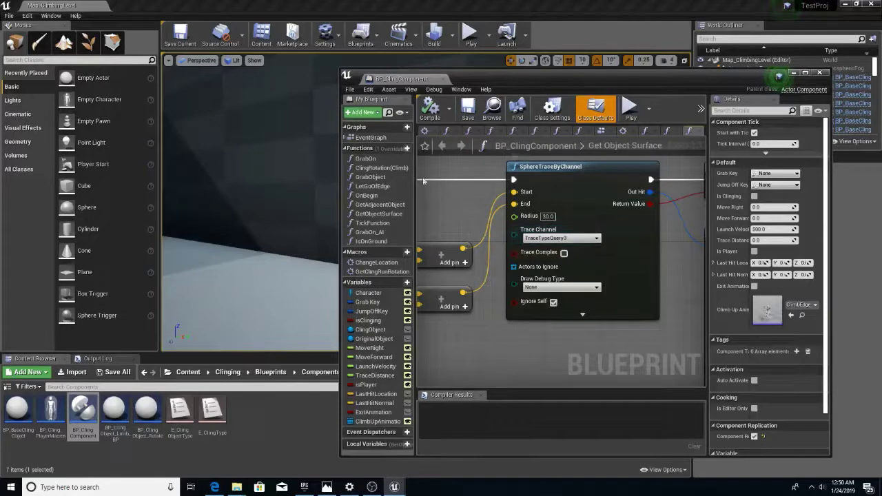
Step: In the project's collision settings, add a trace channel named Clingable with the default response Ignore
left_click(368, 90)
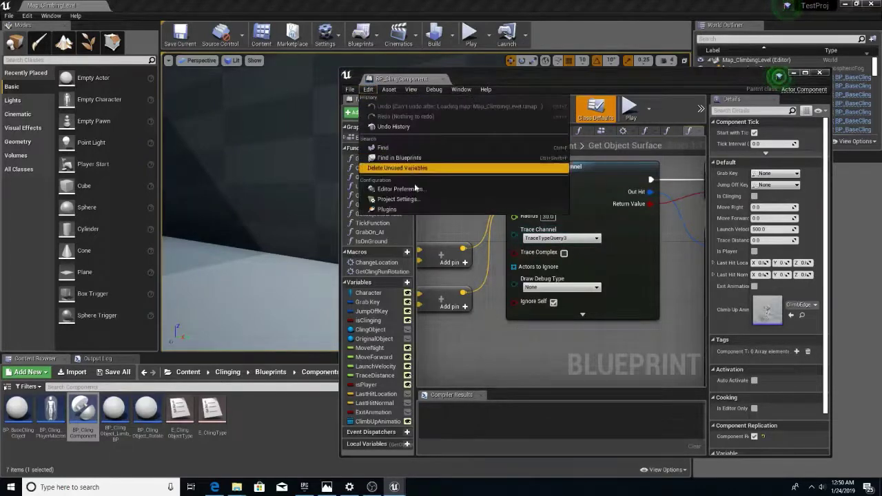
left_click(387, 200)
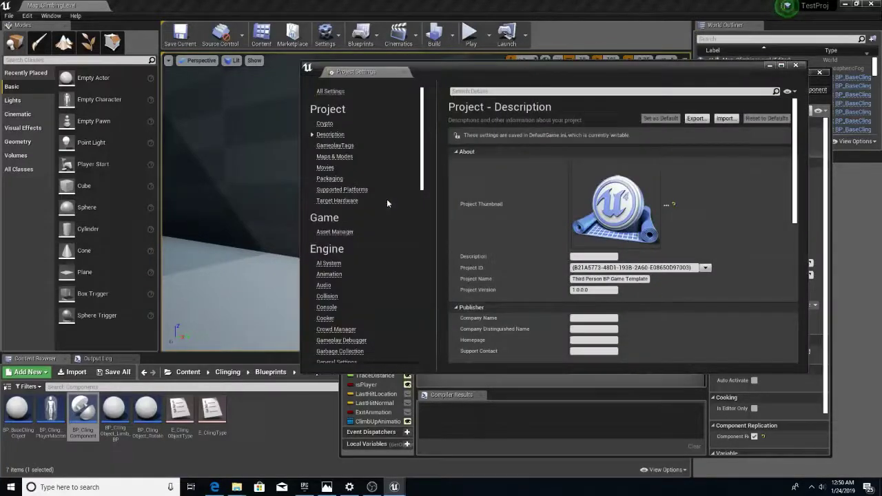
left_click(331, 296)
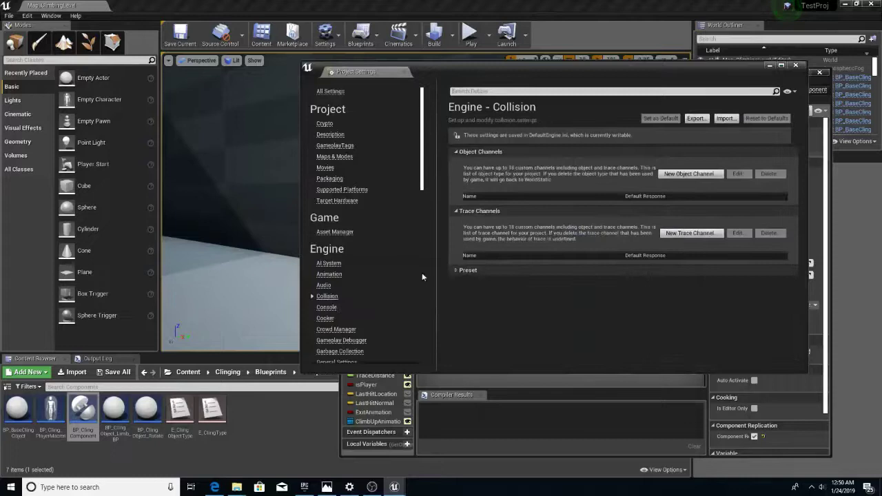
left_click(689, 233)
left_click(459, 232)
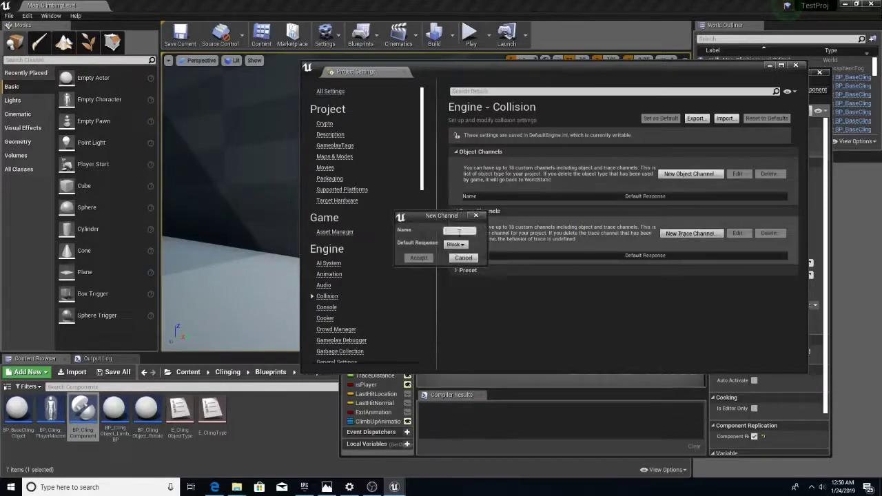
type("Clingin")
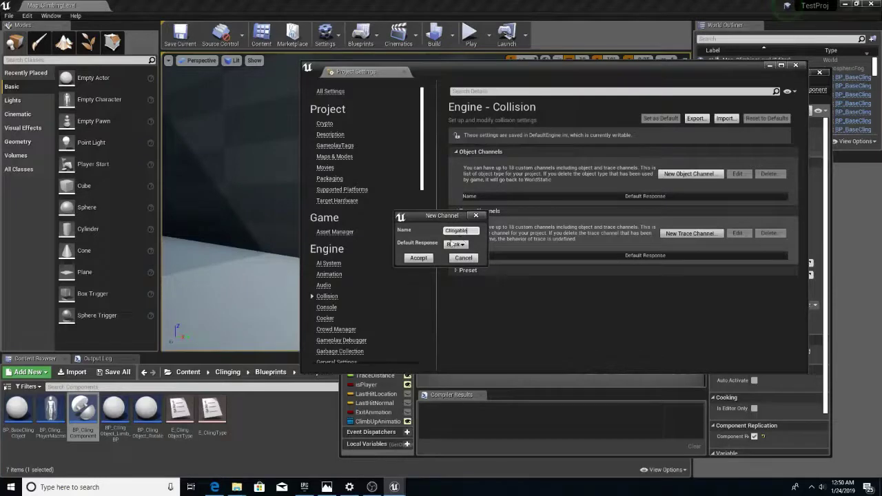
left_click(449, 244)
left_click(452, 254)
left_click(424, 261)
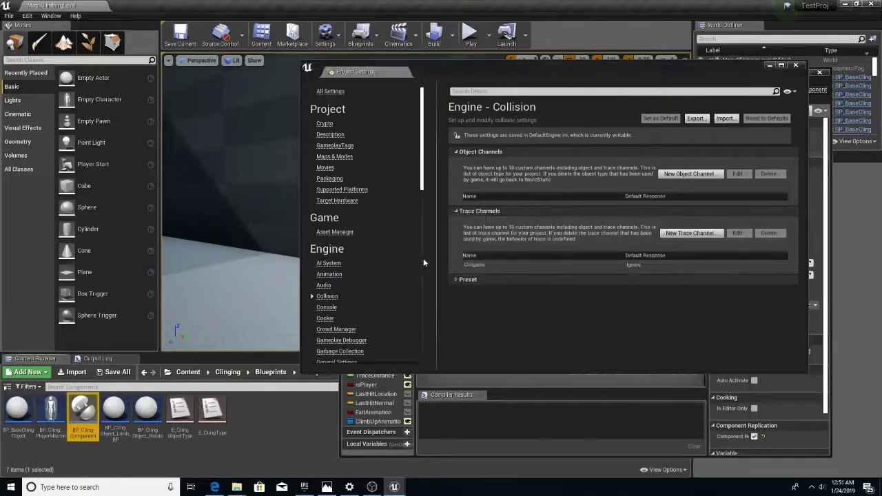
Step: Add a second trace channel named Damageable with the default response Ignore, and close the project settings
left_click(689, 233)
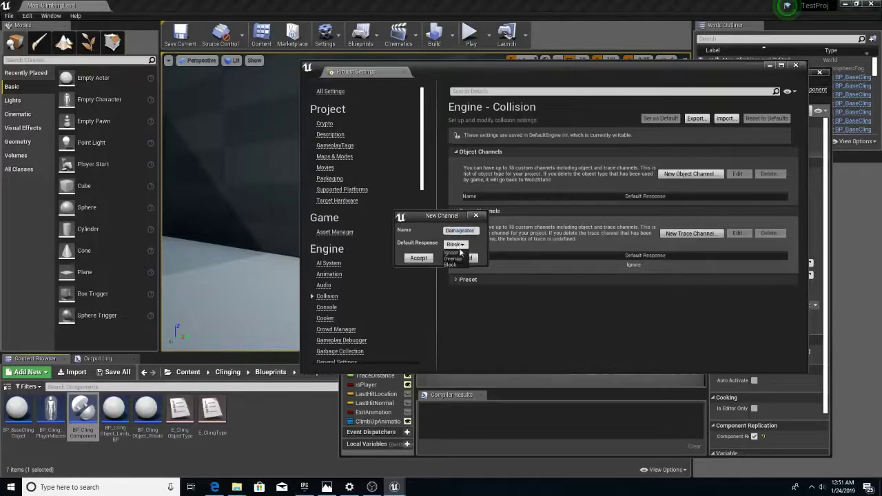
left_click(459, 253)
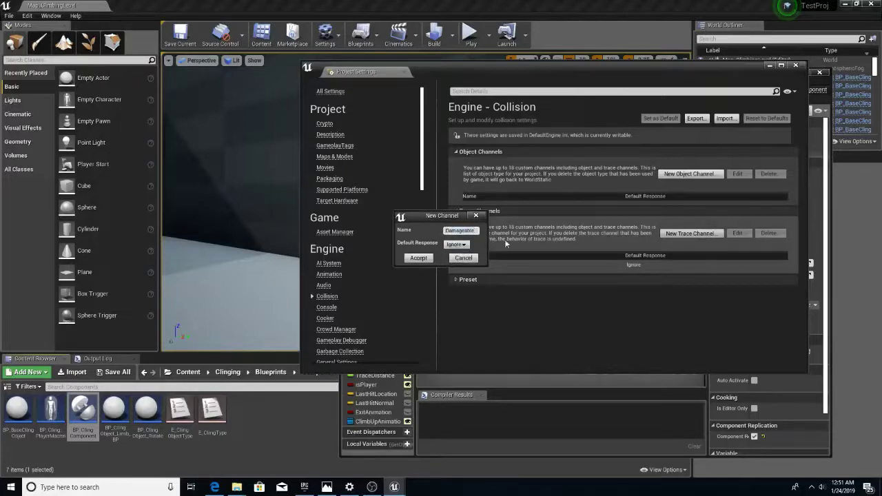
left_click(419, 259)
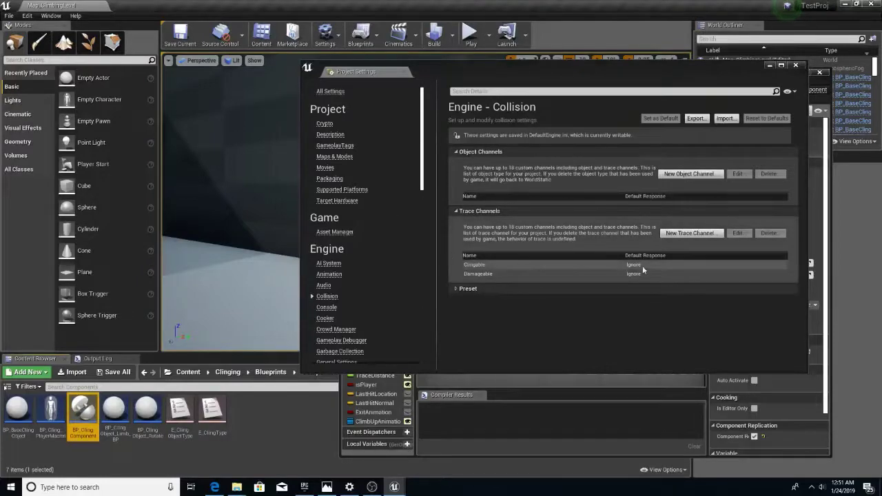
left_click(795, 66)
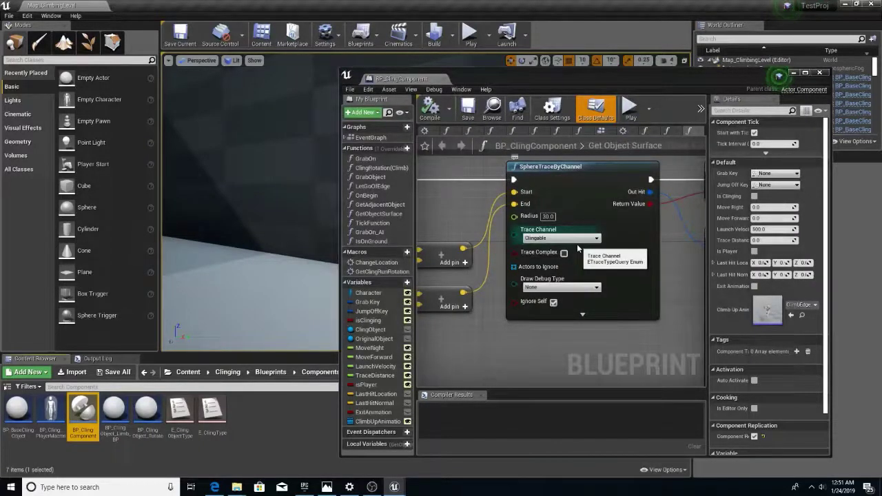
Step: Check the trace channels of any sphere trace nodes in the GrabOn, ClingRotation(Climb) and GrabObject functions
left_click(365, 158)
double_click(365, 158)
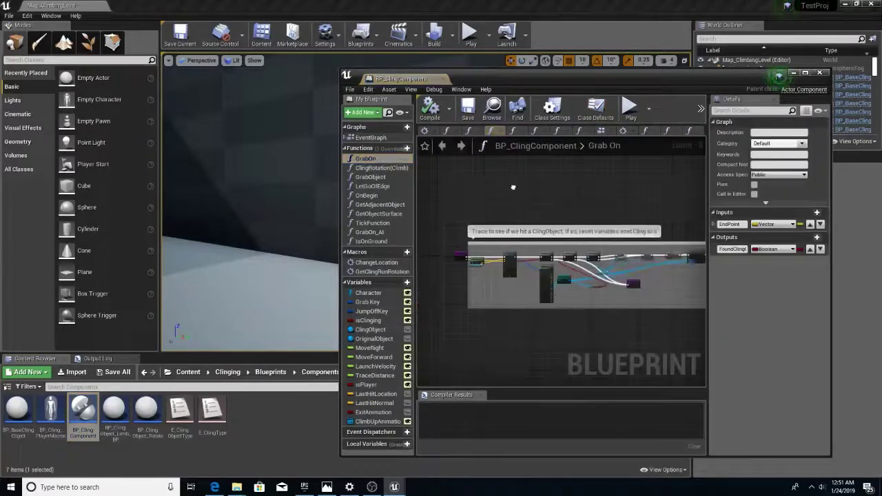
scroll(513, 262, "up", 7)
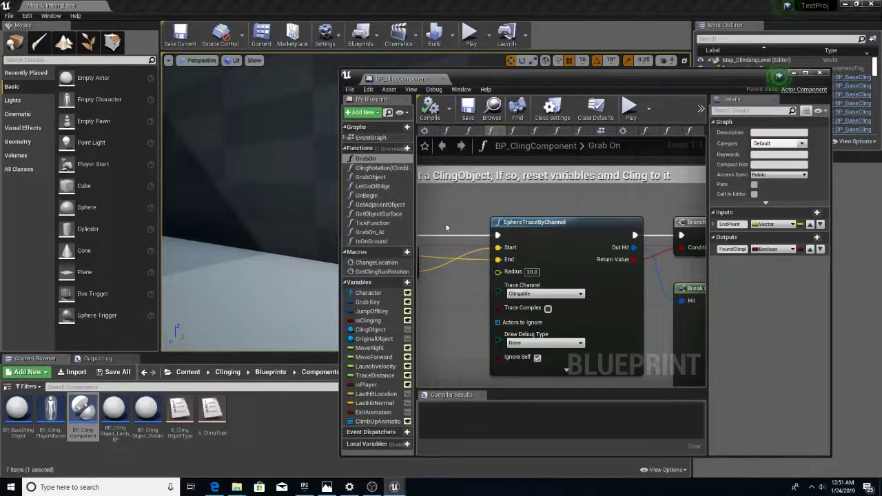
right_click_drag(531, 230, 484, 225)
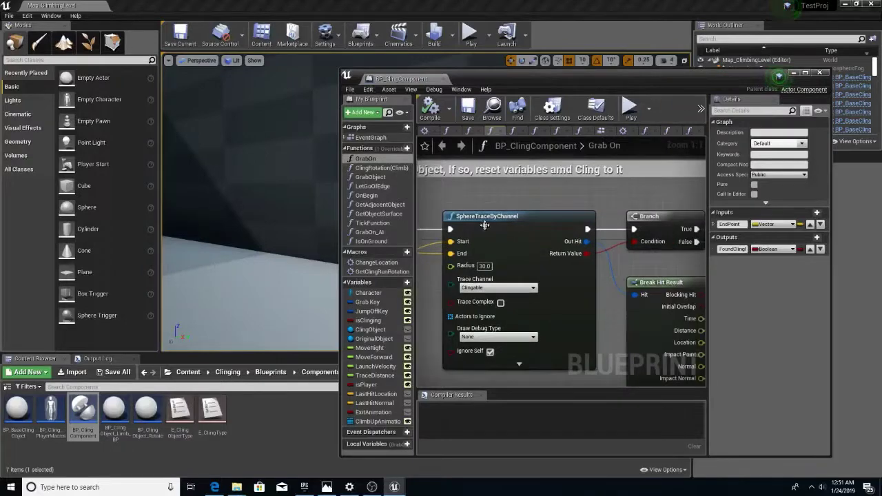
double_click(387, 167)
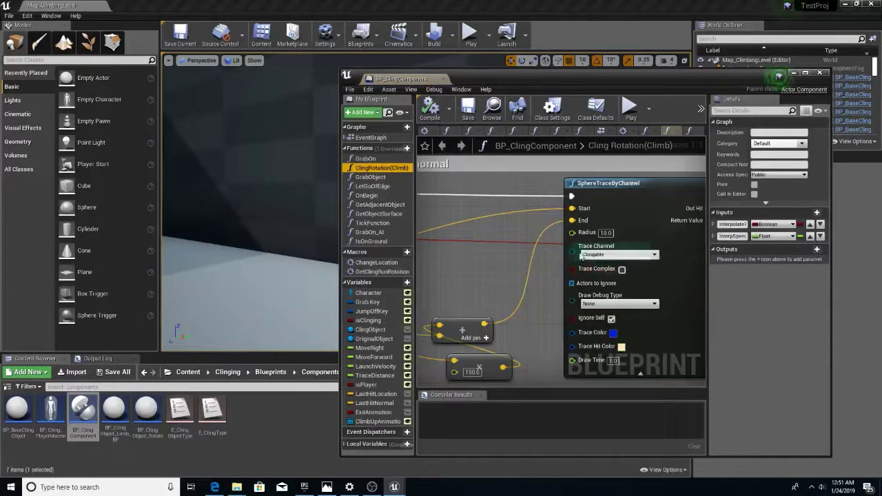
double_click(372, 177)
scroll(618, 211, "down", 6)
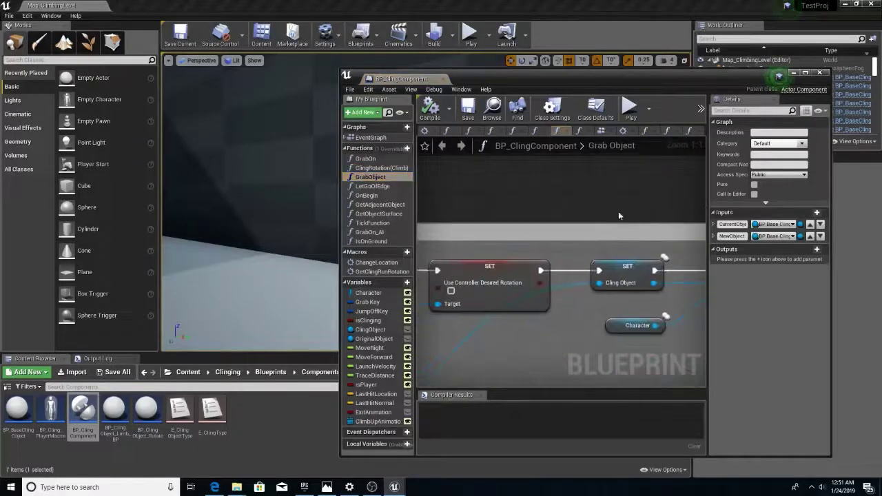
scroll(514, 252, "up", 3)
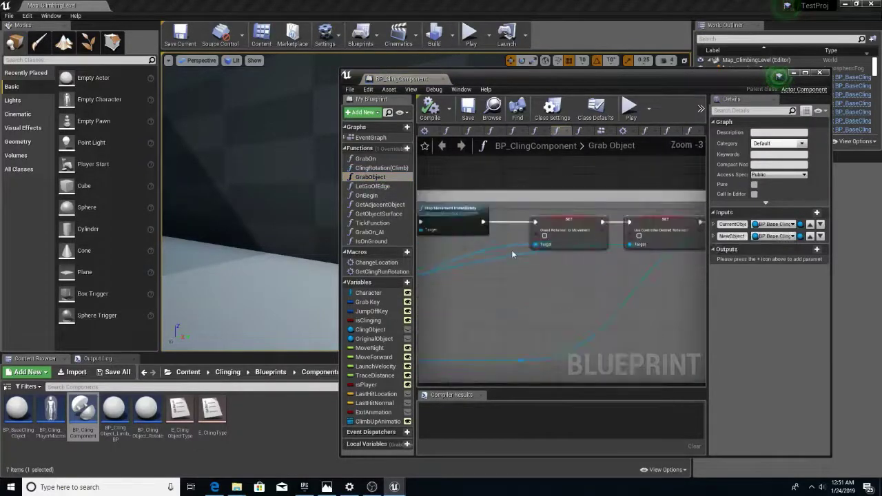
scroll(511, 253, "down", 3)
right_click_drag(511, 253, 567, 283)
scroll(568, 256, "up", 4)
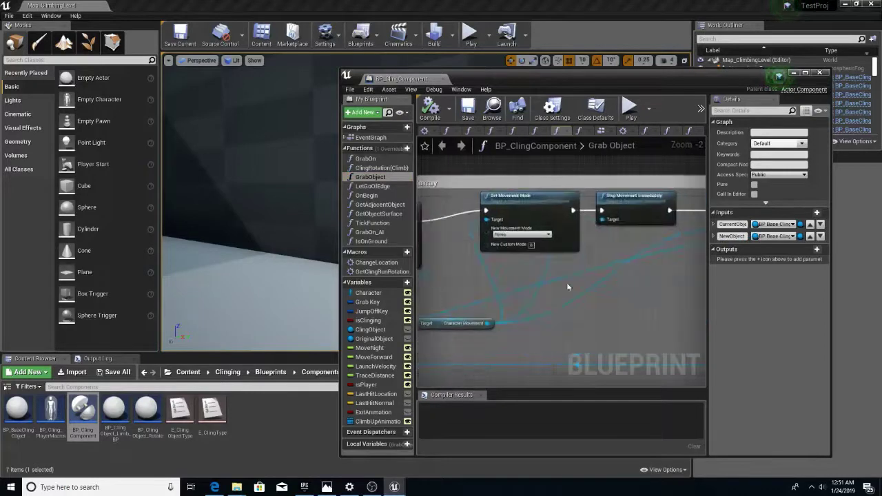
right_click_drag(692, 281, 511, 299)
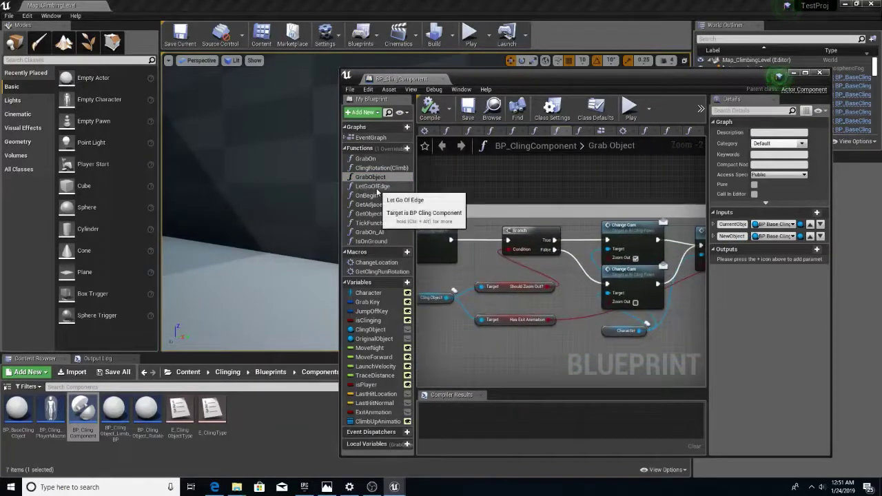
Step: Check the trace channels in the LetGoOfEdge, OnBegin, GetAdjacentObject, GetObjectSurface and IsOnGround functions, and minimize the blueprint window
double_click(376, 187)
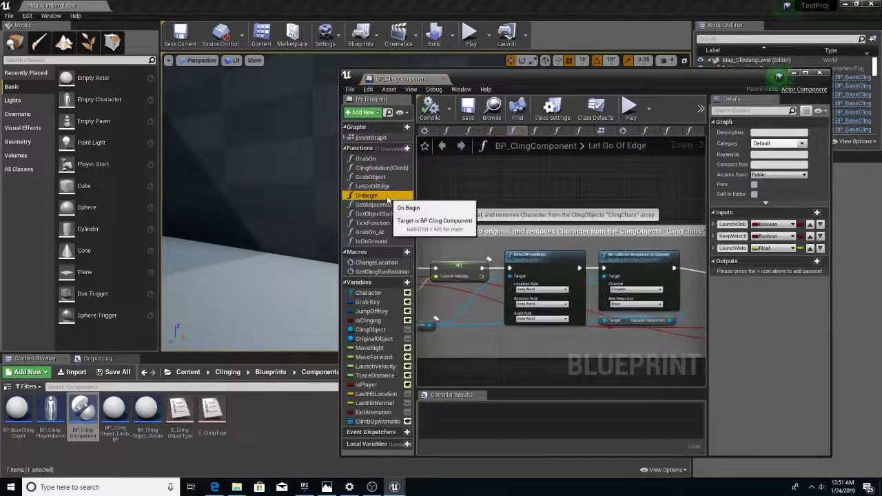
double_click(366, 195)
double_click(378, 204)
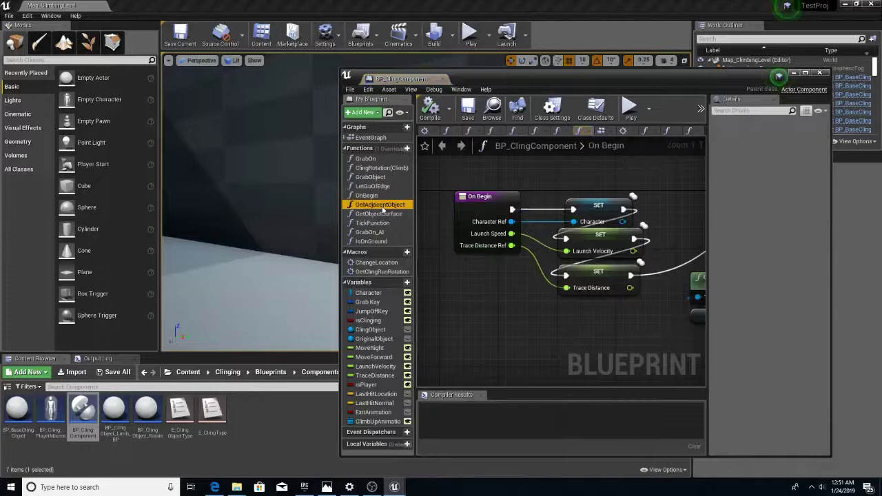
right_click_drag(569, 231, 591, 221)
scroll(582, 224, "down", 3)
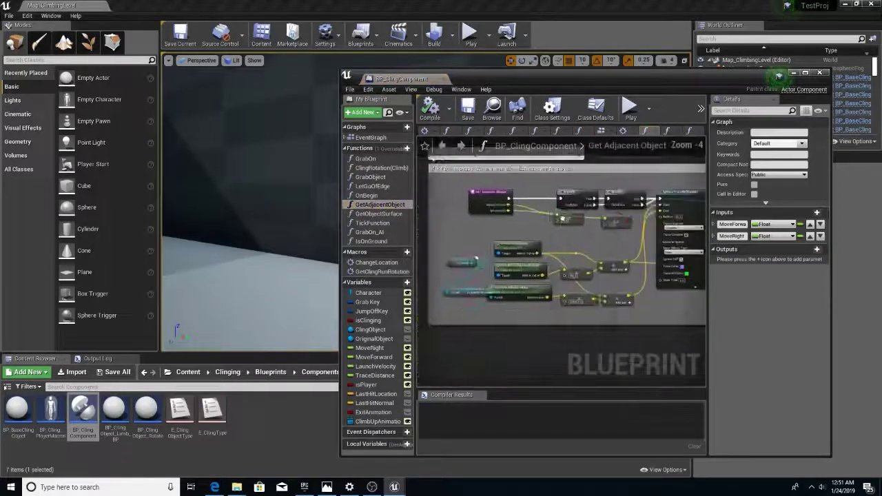
right_click_drag(697, 226, 584, 237)
scroll(584, 237, "up", 4)
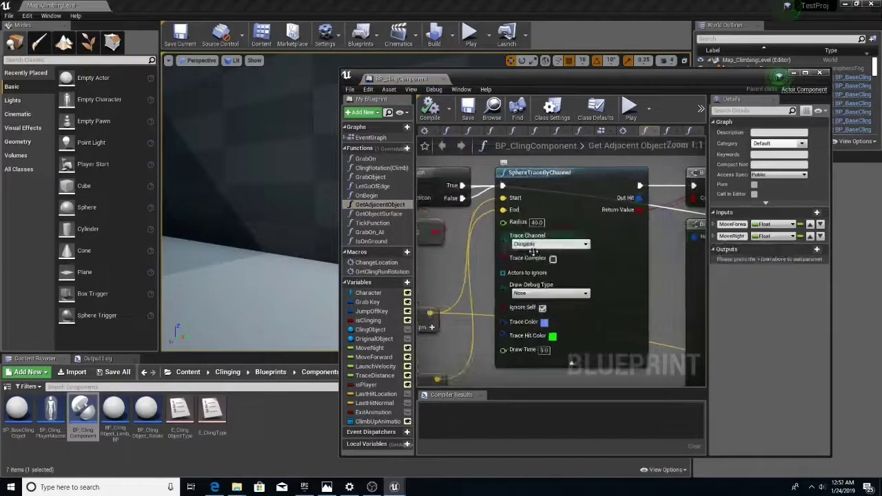
double_click(378, 213)
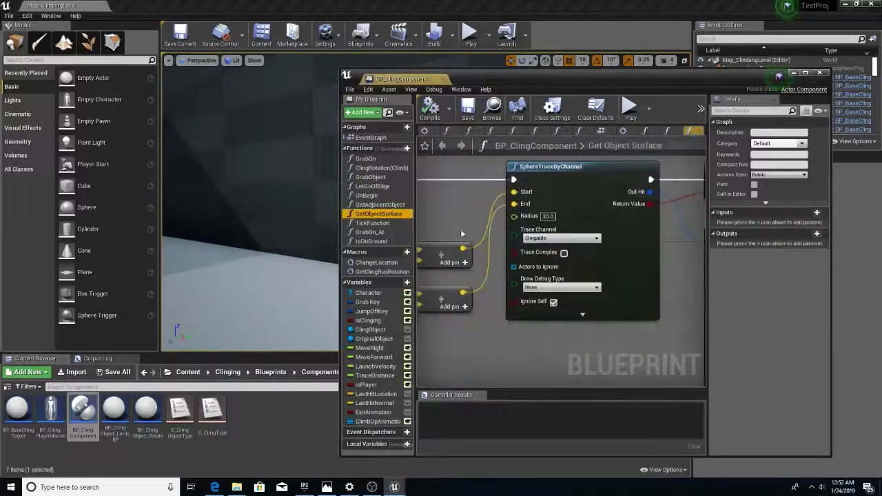
left_click(372, 232)
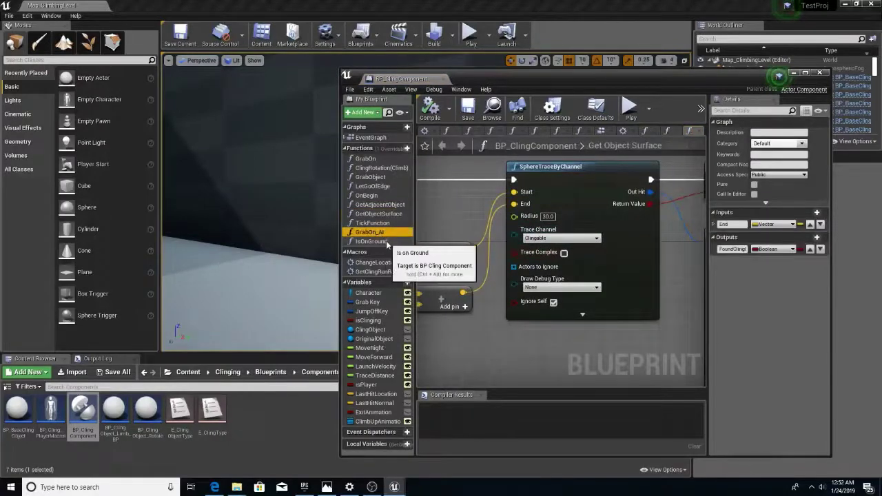
double_click(372, 241)
scroll(565, 294, "up", 2)
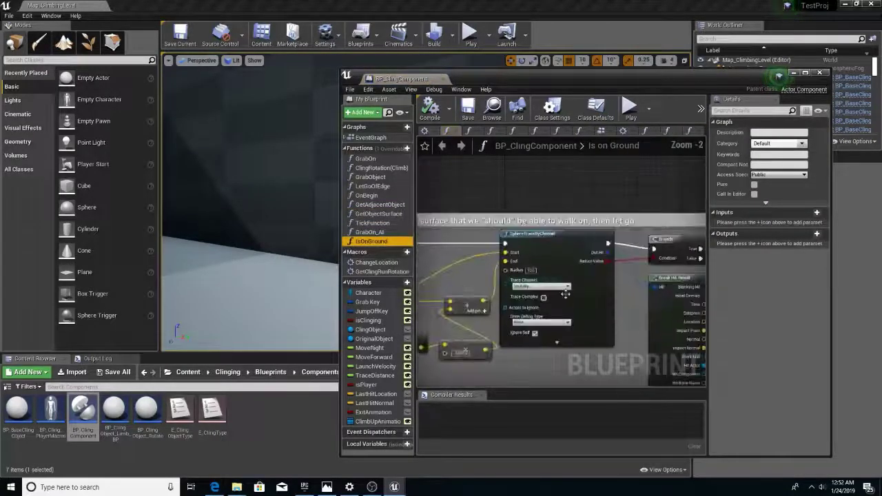
scroll(565, 294, "up", 2)
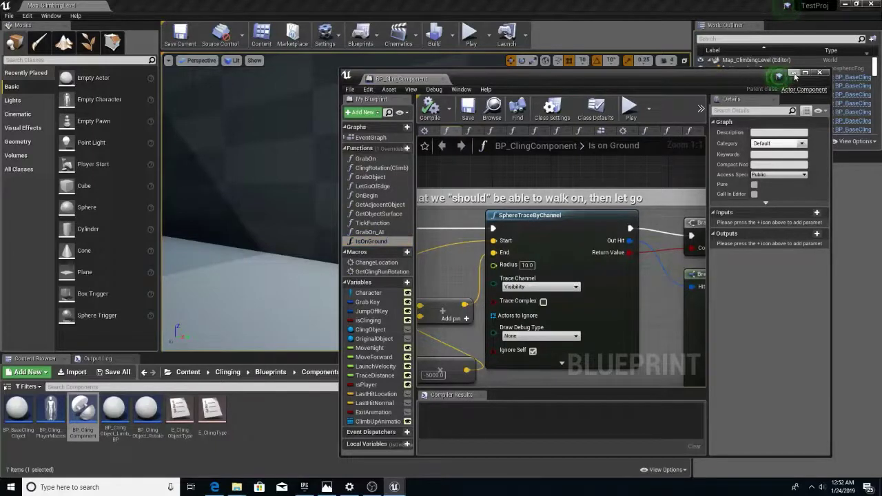
left_click(793, 73)
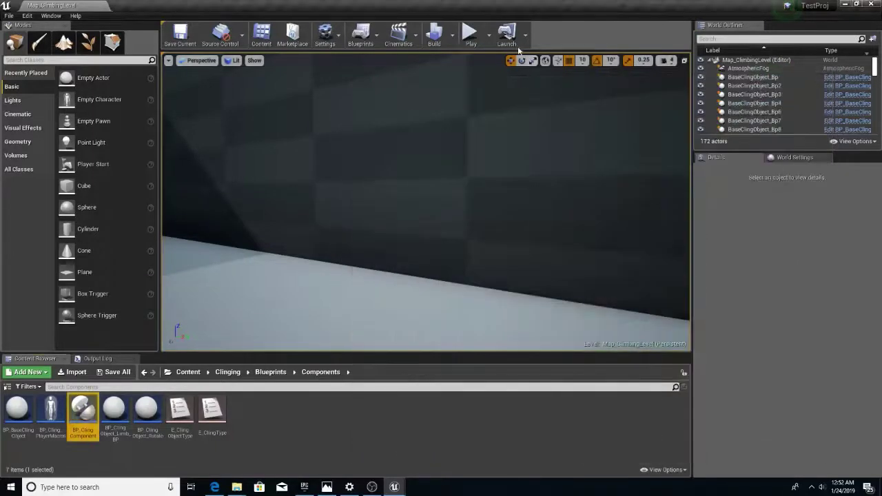
Step: Play-test the climbing level by running and jumping at the dark wall, trying to cling to it, and end the session
left_click(469, 36)
left_click(460, 190)
key("w")
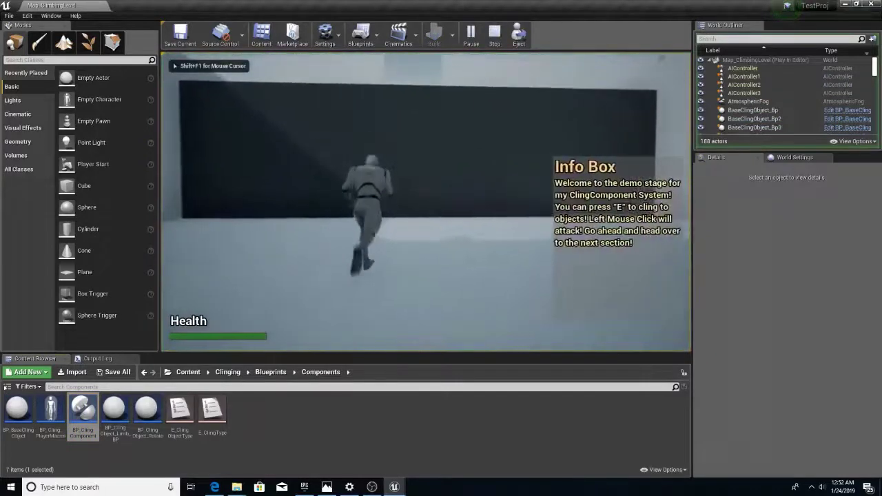
key("space")
key("e")
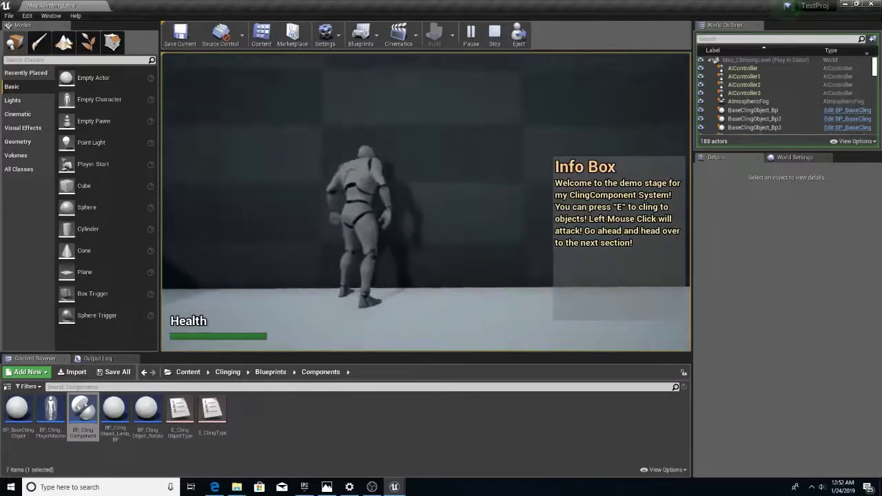
key("Escape")
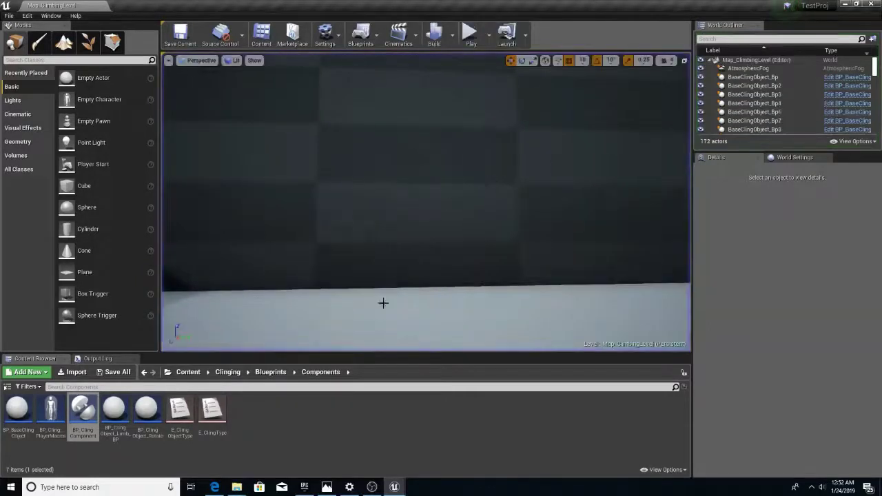
mouse_move(21, 414)
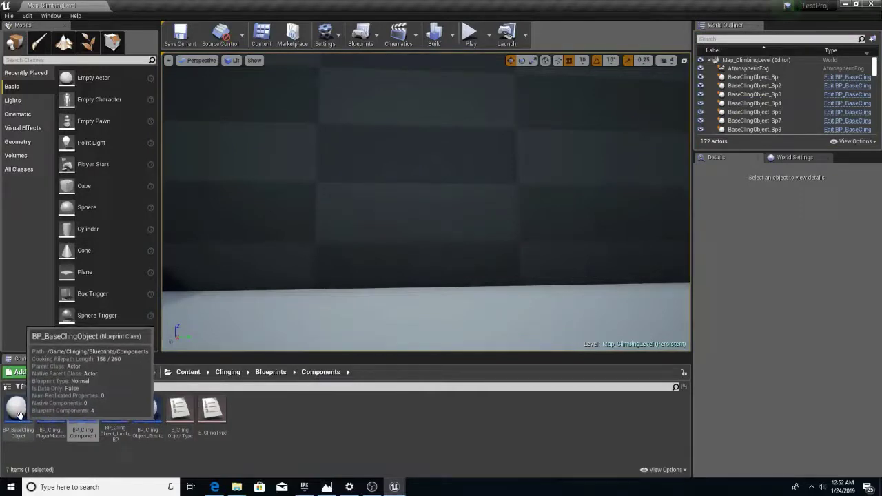
Step: Open the BP_BaseClingObject blueprint, look through its Capsule, Box and Mesh components, and maximize the blueprint window with the Capsule selected
double_click(21, 414)
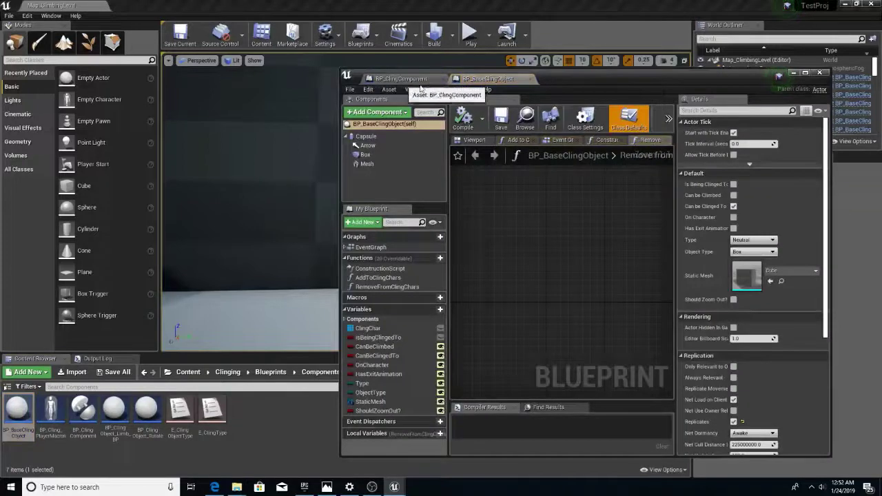
left_click(369, 136)
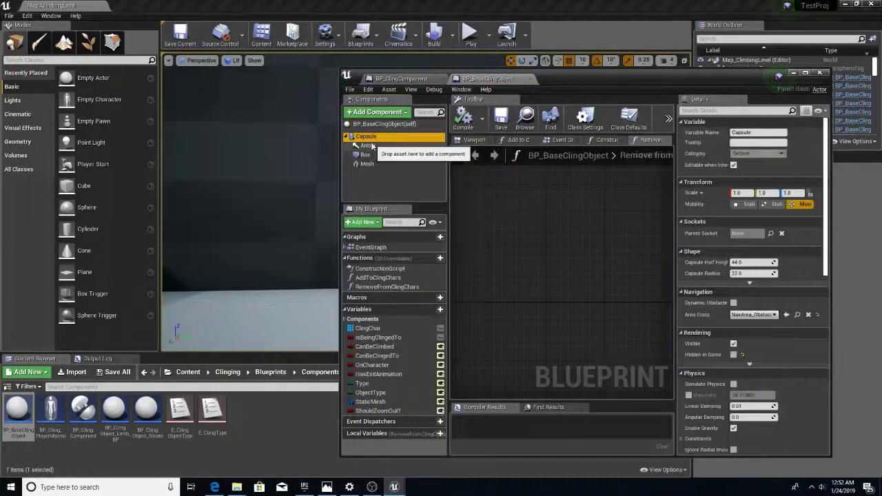
left_click(369, 158)
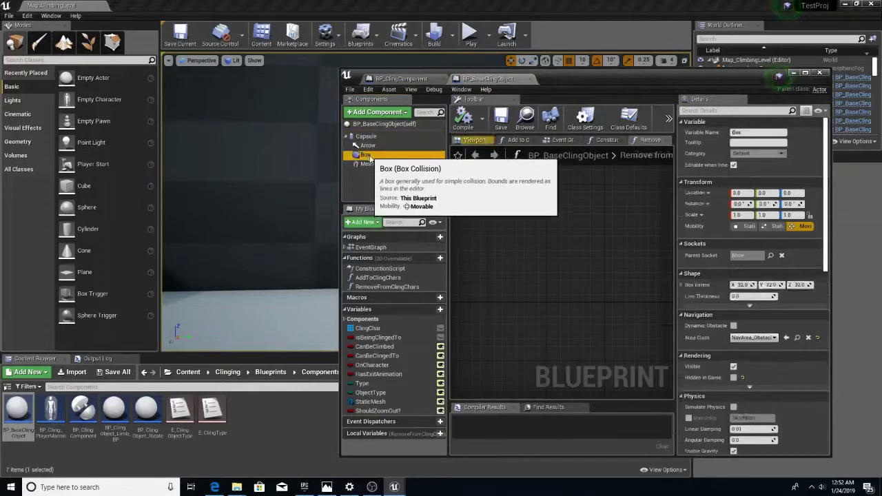
left_click(372, 166)
left_click(372, 137)
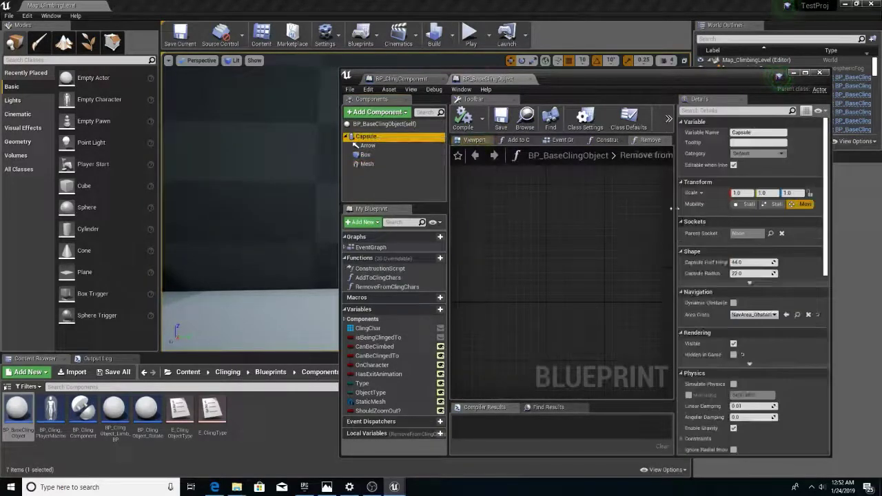
left_click(804, 73)
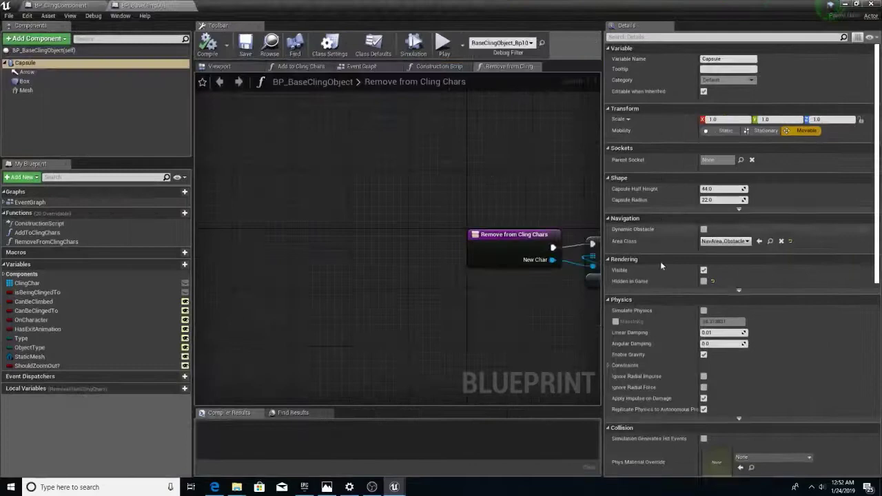
Step: Expand the Capsule's collision presets and set its Clingable trace response to Block
scroll(713, 324, "down", 10)
scroll(713, 328, "down", 3)
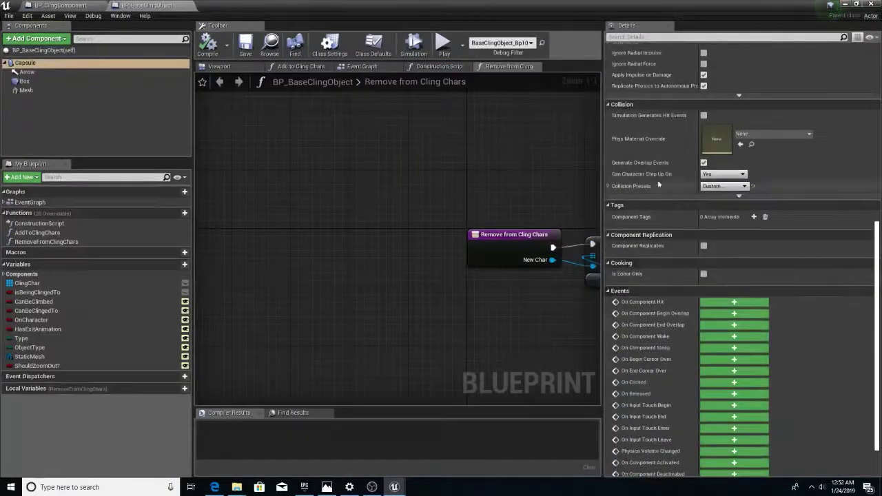
scroll(660, 160, "up", 4)
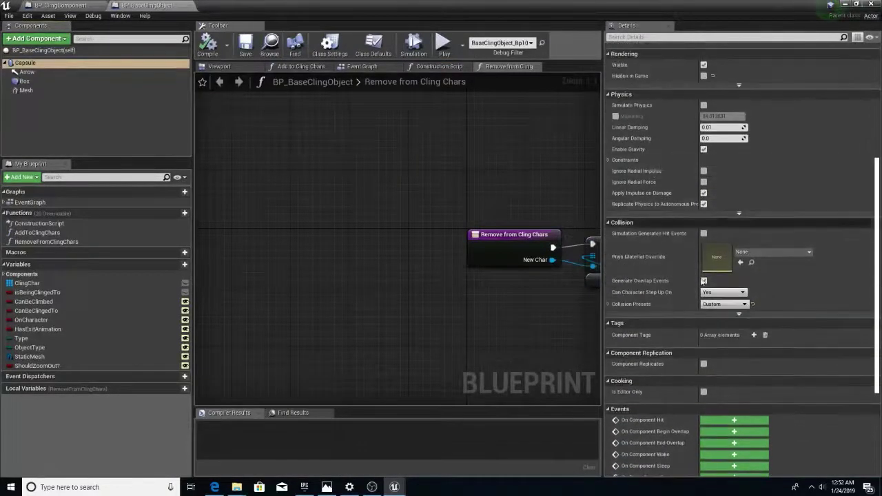
left_click(609, 304)
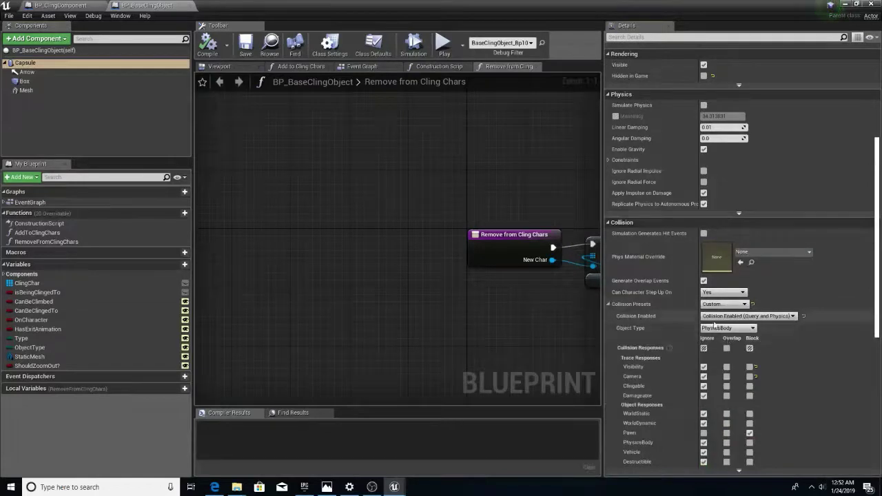
scroll(710, 322, "down", 3)
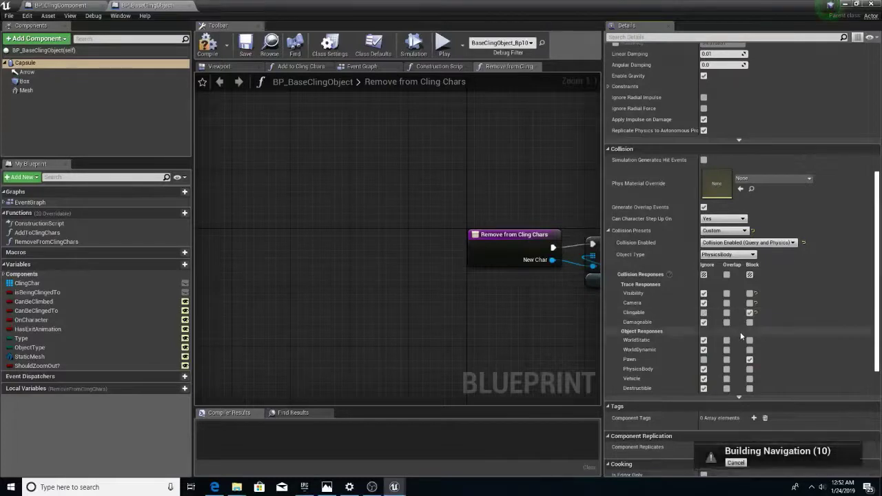
left_click(749, 312)
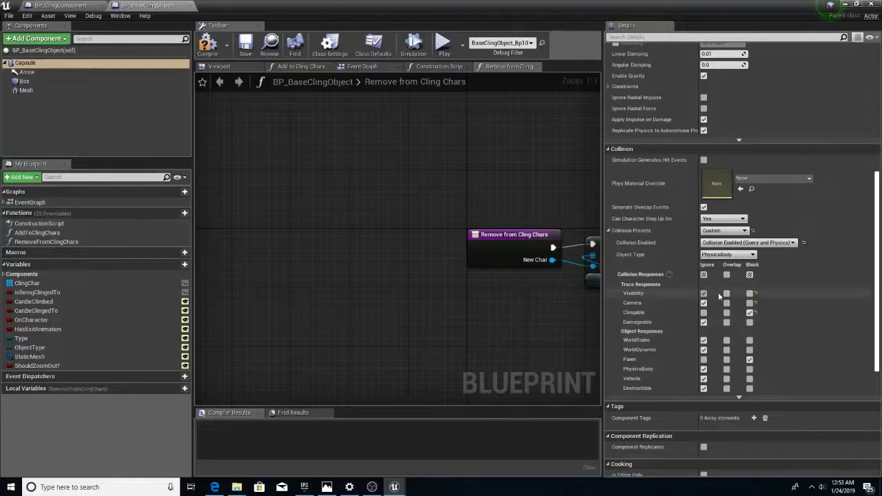
Step: Set the Clingable trace response of the Box and Mesh components to Block, then compile the blueprint and minimize its window
left_click(25, 81)
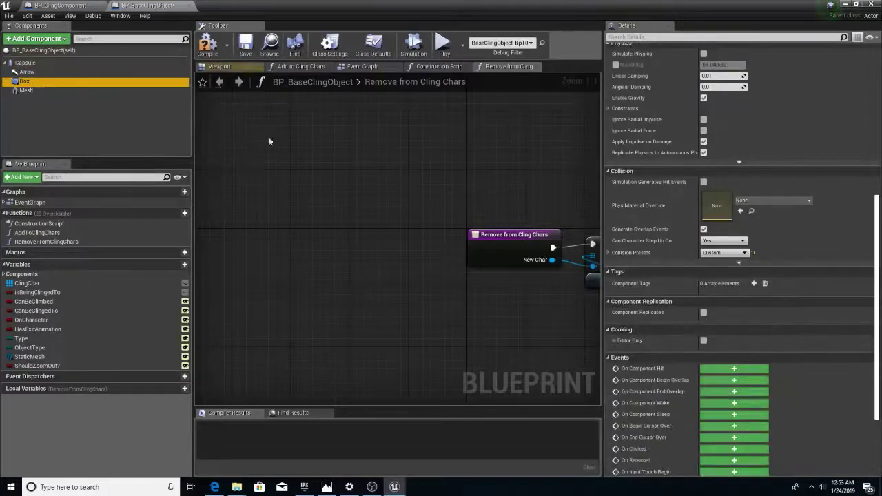
left_click(608, 252)
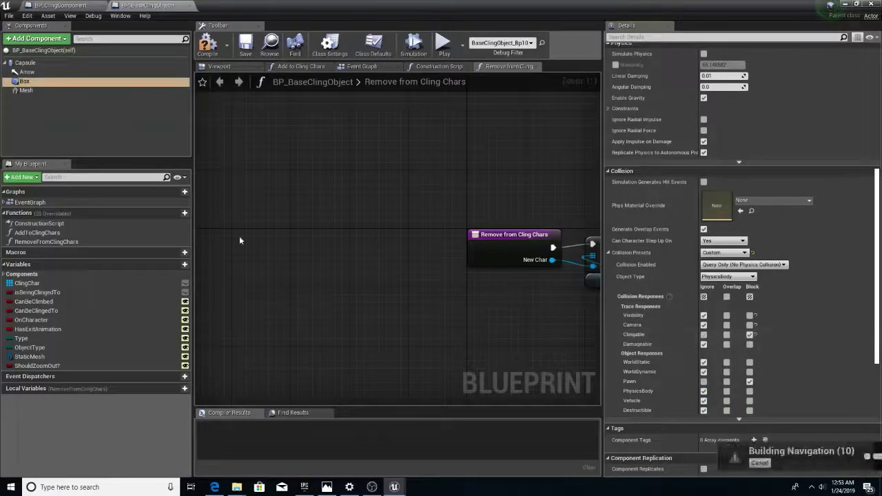
left_click(28, 90)
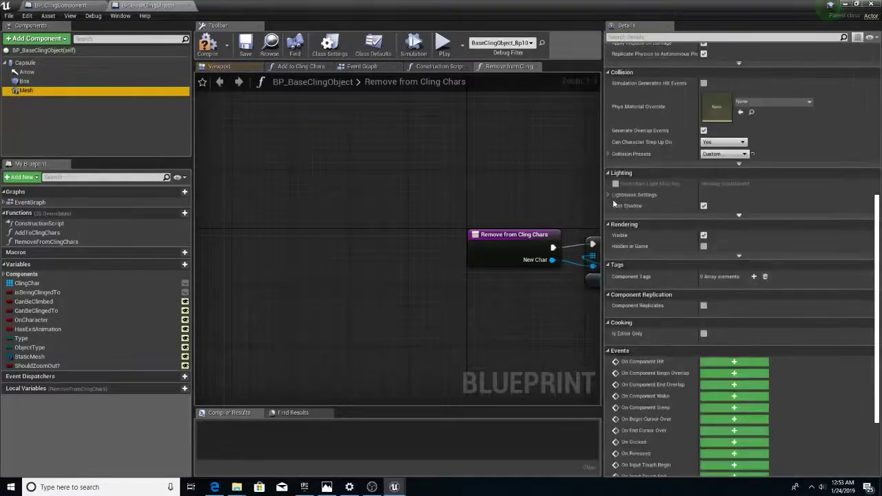
left_click(608, 153)
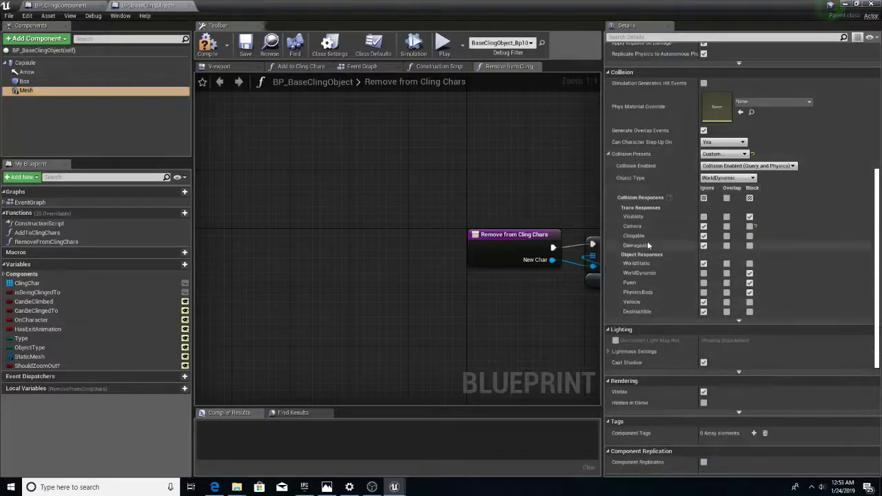
left_click(750, 237)
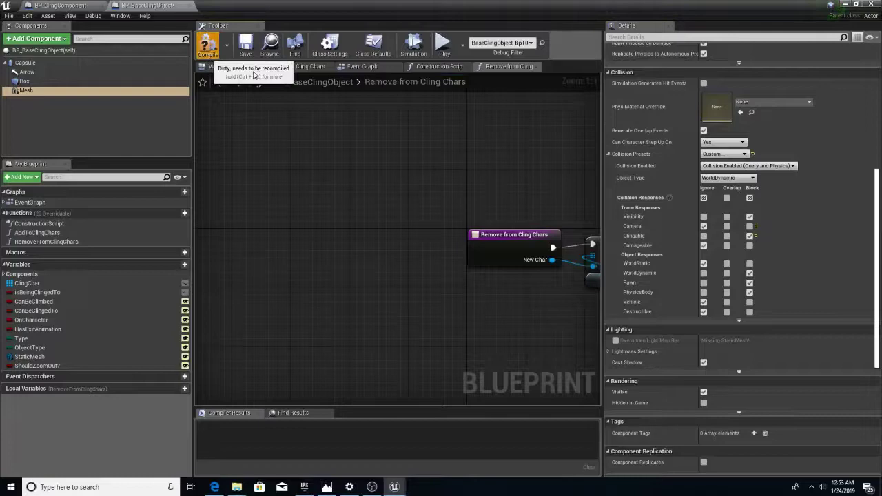
left_click(207, 45)
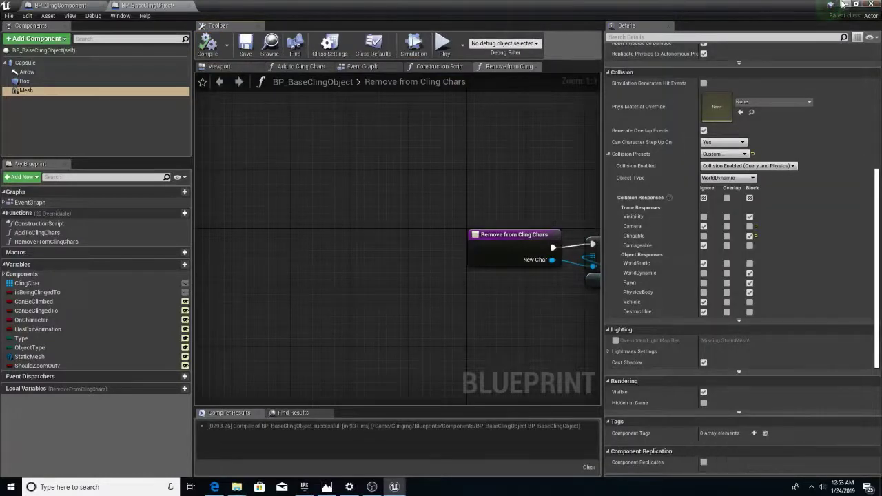
left_click(843, 5)
left_click(287, 456)
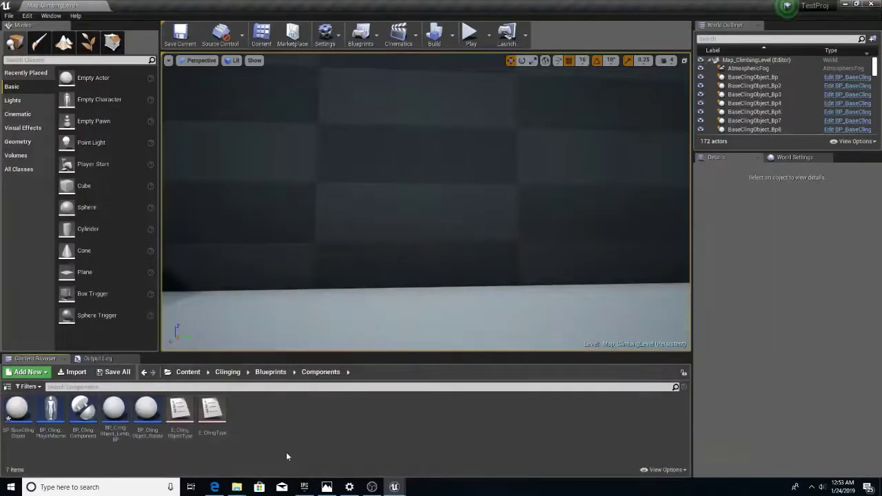
Step: Open the BP_ClingObject_Limb_BP blueprint and set the inherited Capsule's Damageable trace response to Block
double_click(115, 411)
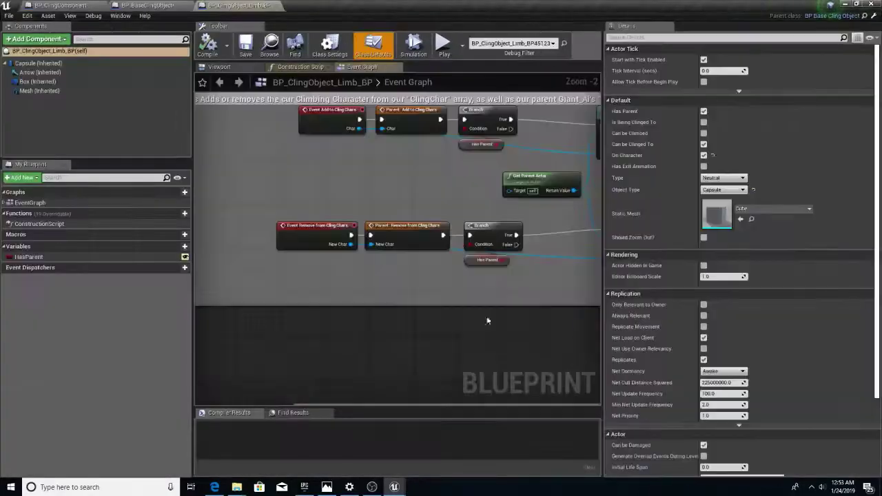
left_click(35, 62)
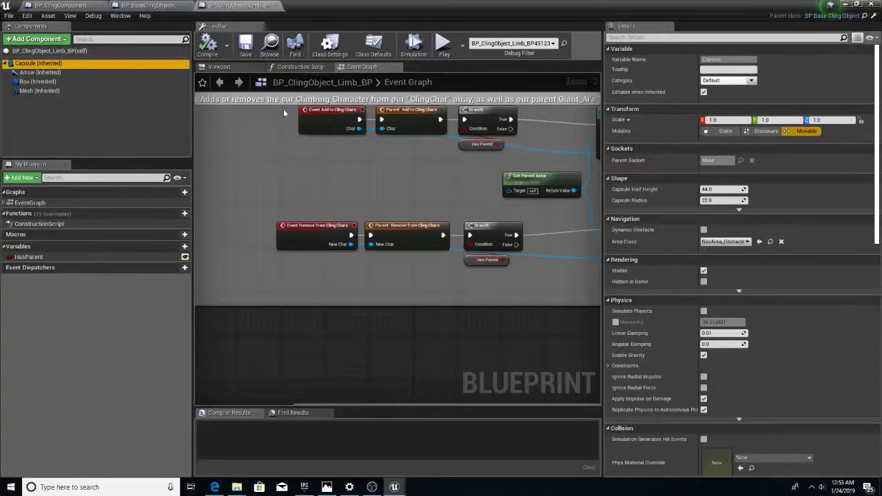
scroll(688, 279, "down", 10)
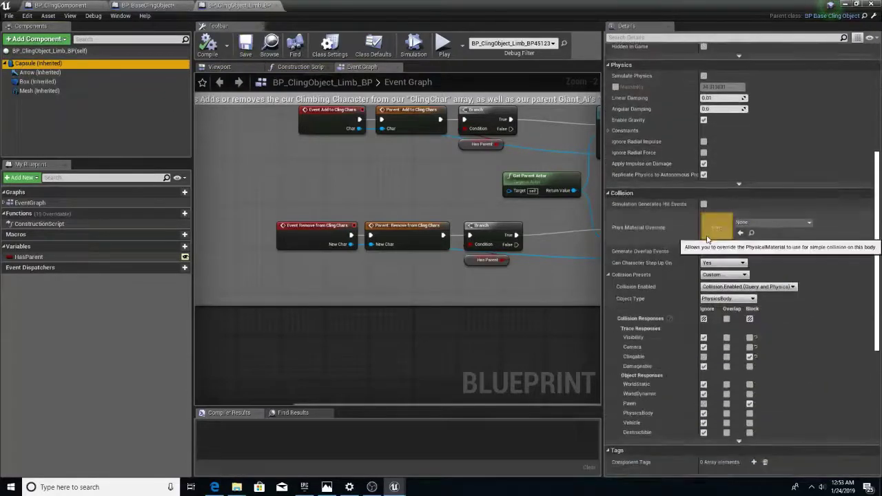
left_click(749, 367)
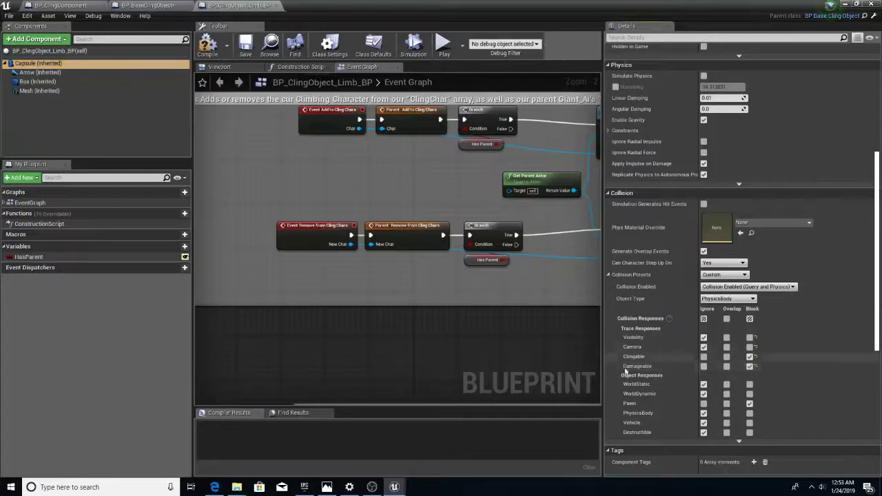
Step: Set the Damageable trace response of the inherited Box and Mesh to Block, then compile the limb blueprint and minimize its window
left_click(58, 83)
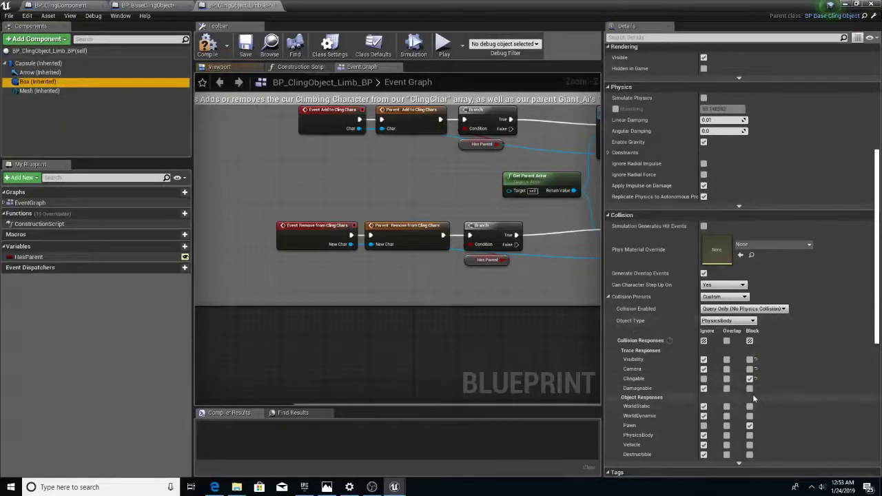
left_click(40, 91)
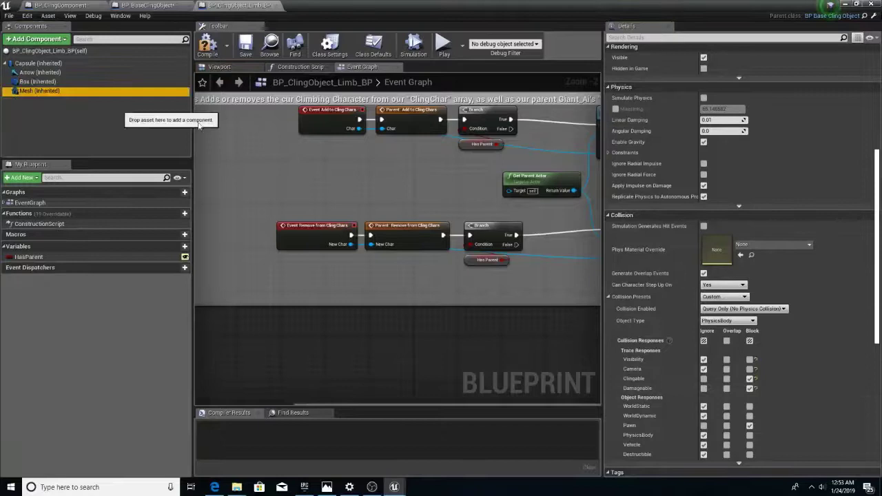
left_click(749, 292)
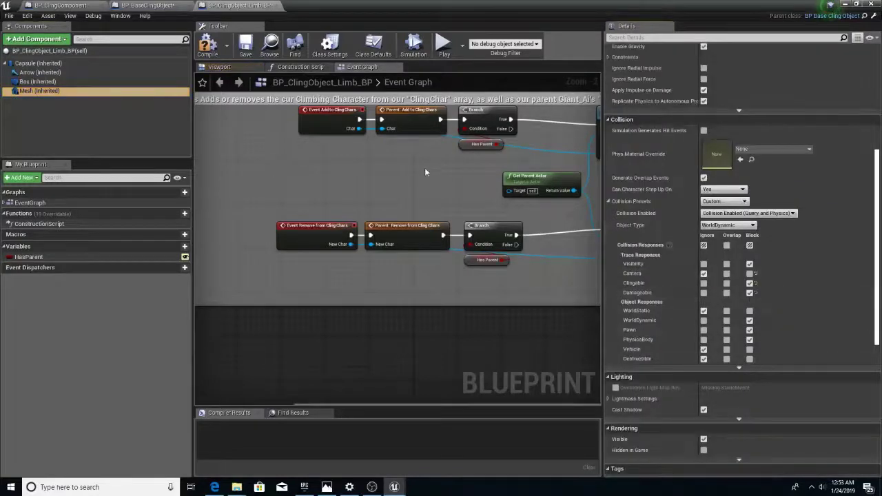
right_click_drag(429, 171, 231, 209)
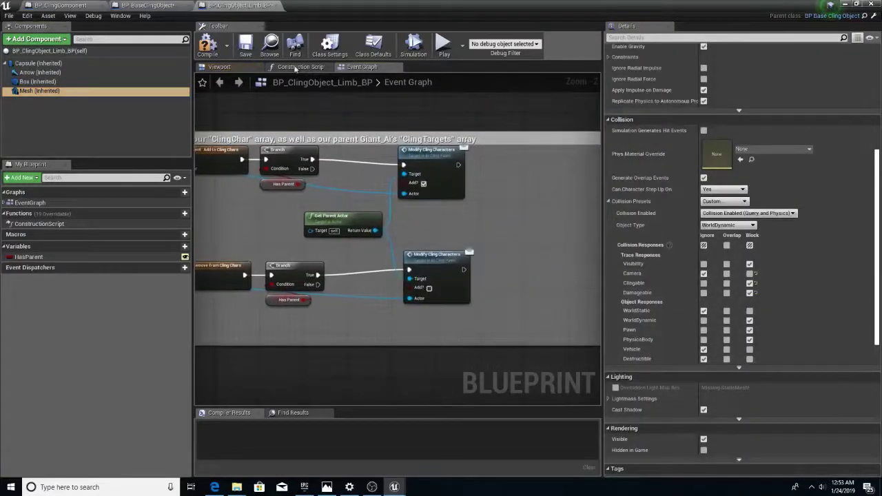
left_click(206, 43)
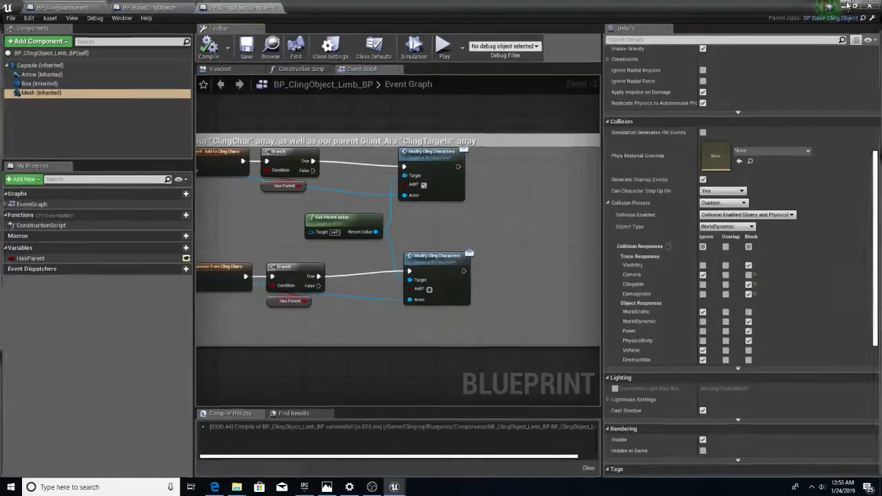
left_click(846, 5)
Step: Open the BP_ClimbingCharacter blueprint from the Blueprints folder of the Clinging content
left_click(228, 372)
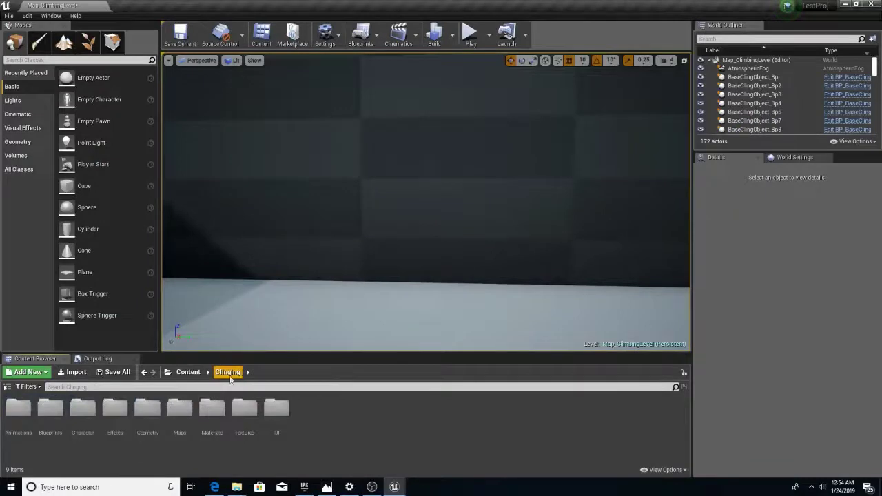
double_click(51, 413)
left_click(115, 413)
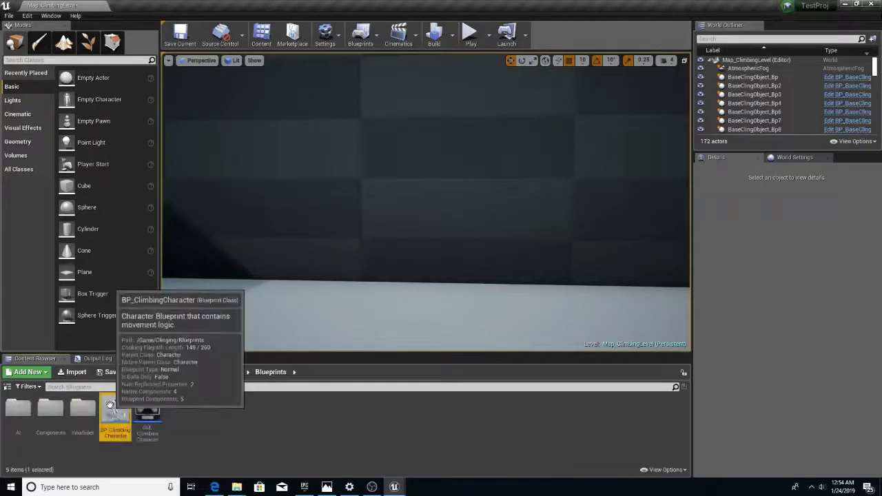
double_click(115, 413)
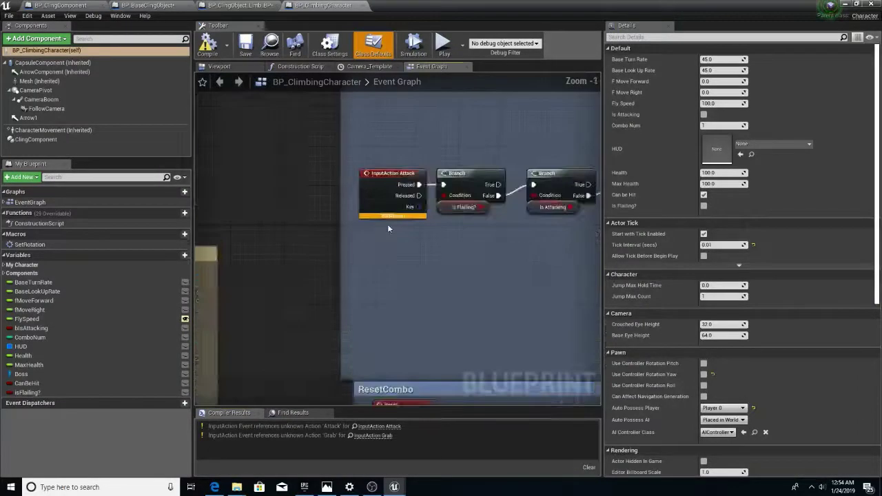
Step: Examine the event graph and locate the InputAction Grab event in the section that fires the trace to start clinging
scroll(387, 225, "down", 6)
right_click_drag(387, 226, 424, 145)
right_click_drag(346, 326, 426, 241)
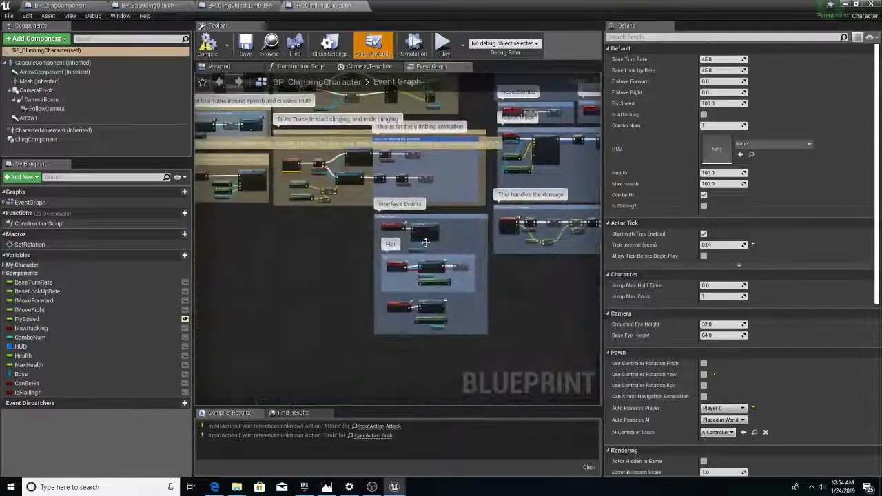
scroll(426, 242, "up", 5)
scroll(359, 223, "down", 5)
right_click_drag(226, 134, 316, 223)
scroll(316, 222, "up", 6)
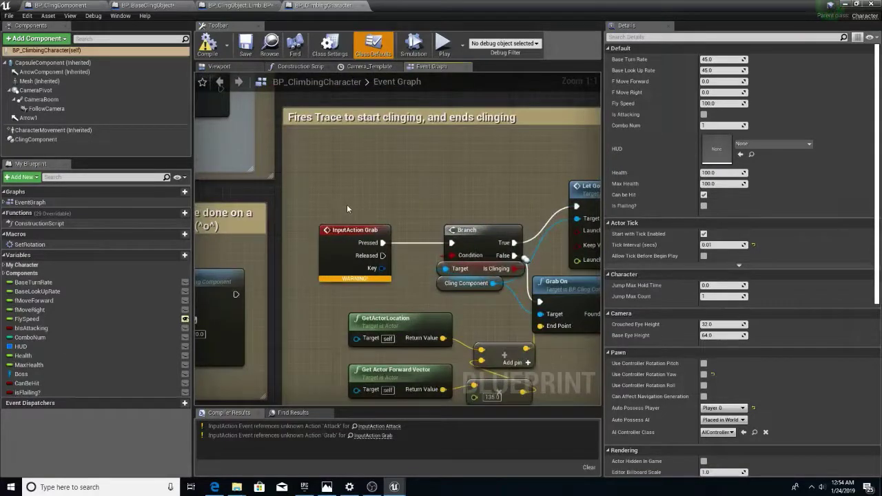
scroll(336, 186, "down", 4)
scroll(339, 188, "up", 3)
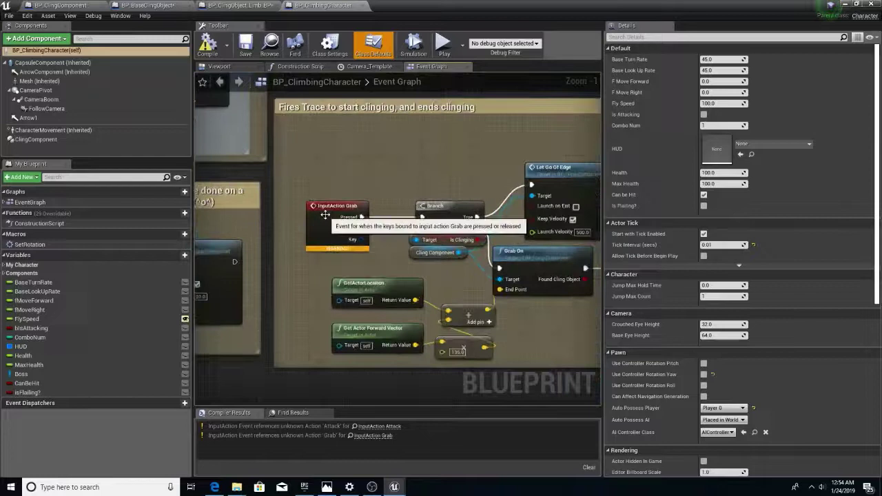
Step: Add a keyboard E event node above the InputAction Grab event in the event graph
right_click(306, 158)
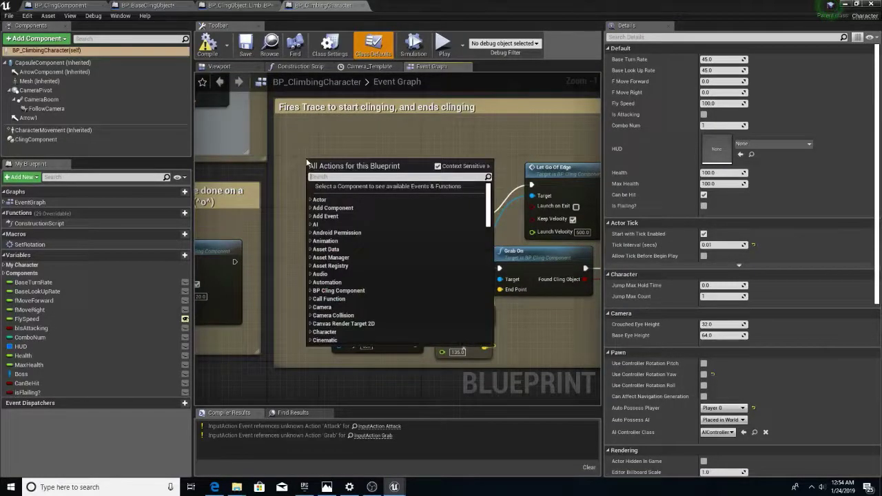
type("E")
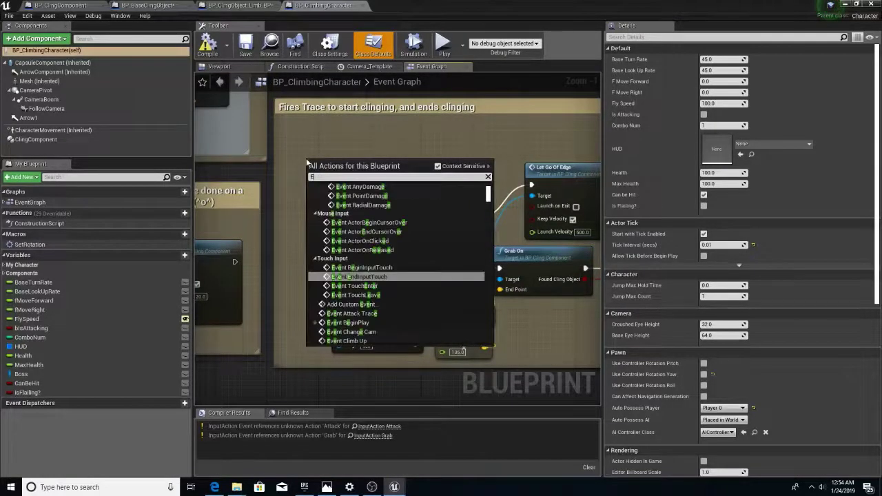
type(" key")
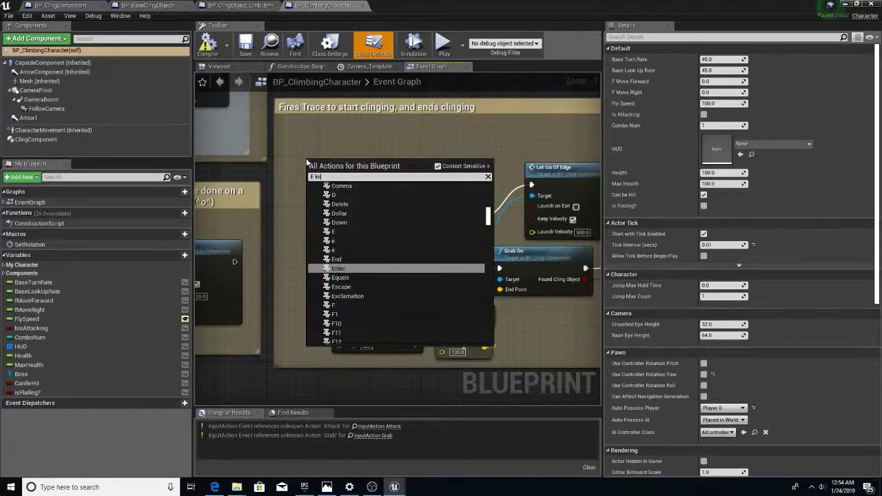
left_click(338, 235)
scroll(338, 235, "up", 1)
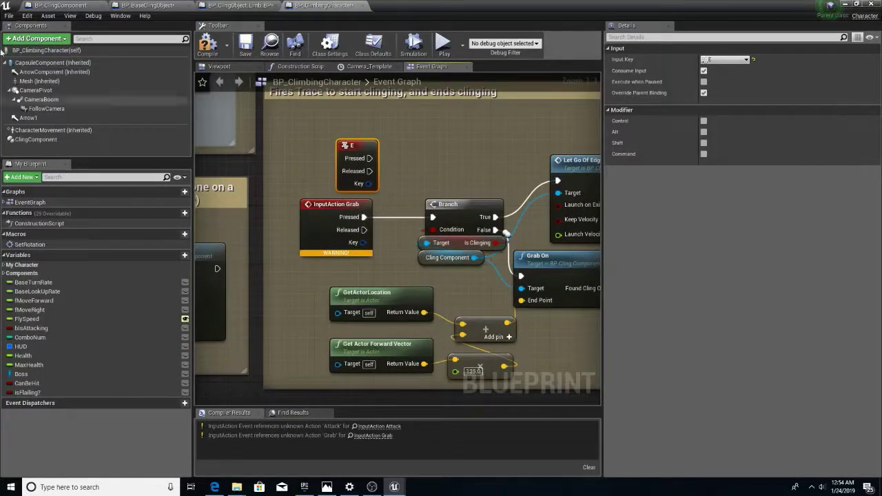
Step: Open the project settings' engine Input page and expand the Action Mappings
left_click(28, 17)
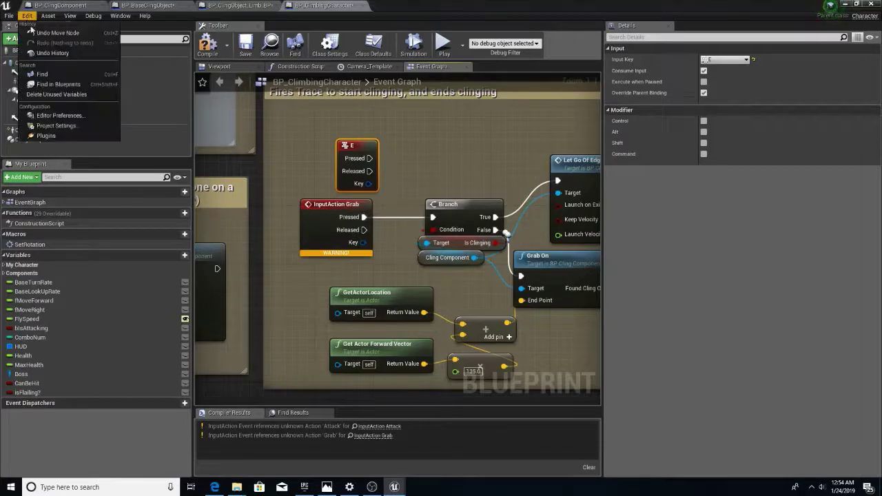
left_click(65, 128)
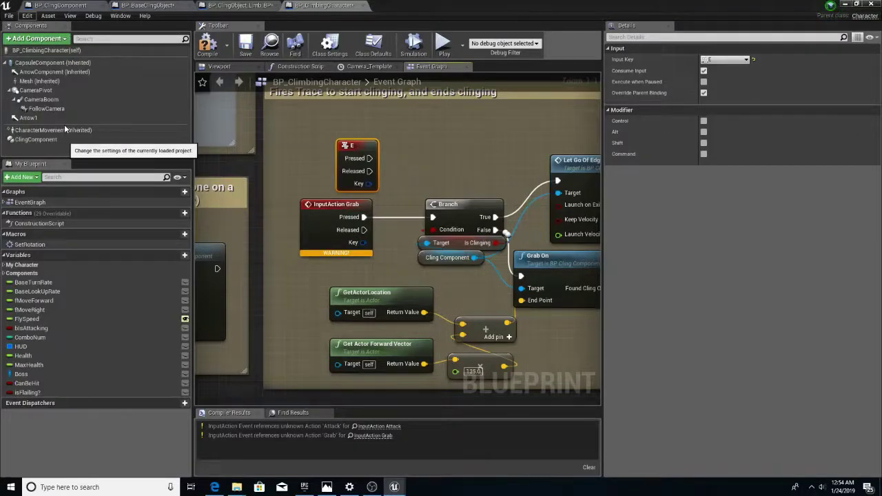
scroll(379, 304, "down", 5)
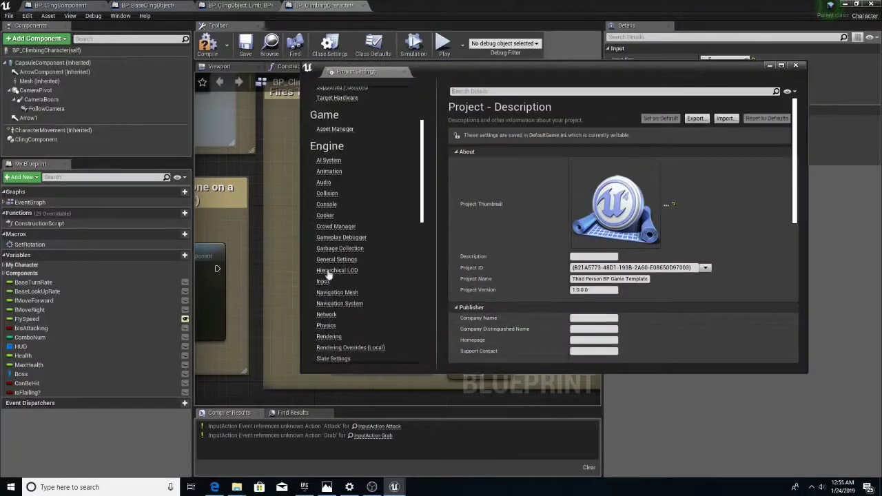
left_click(322, 281)
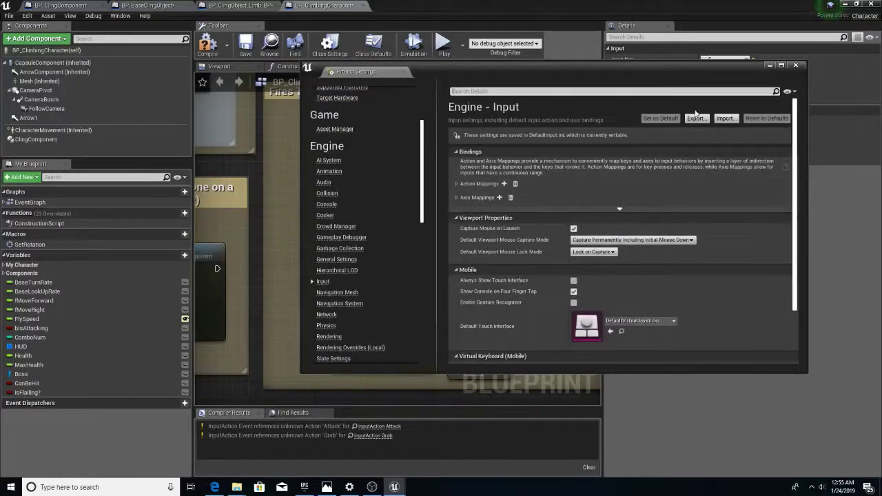
left_click(455, 184)
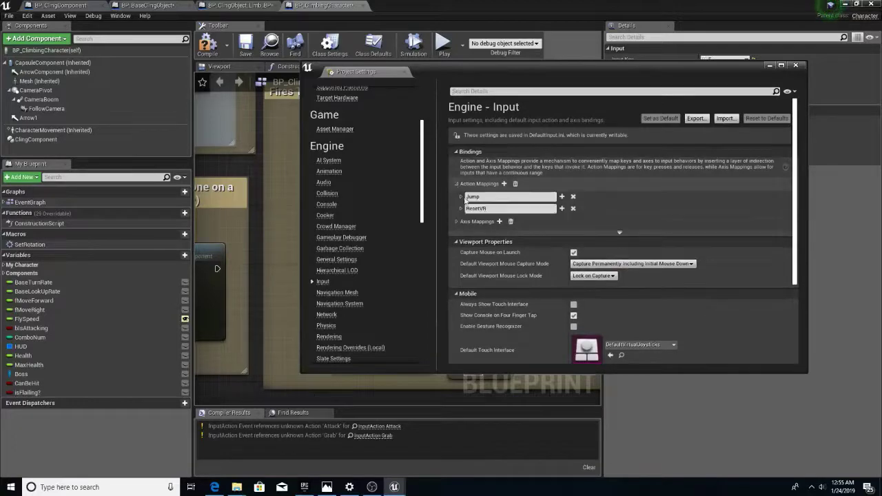
left_click_drag(498, 69, 487, 103)
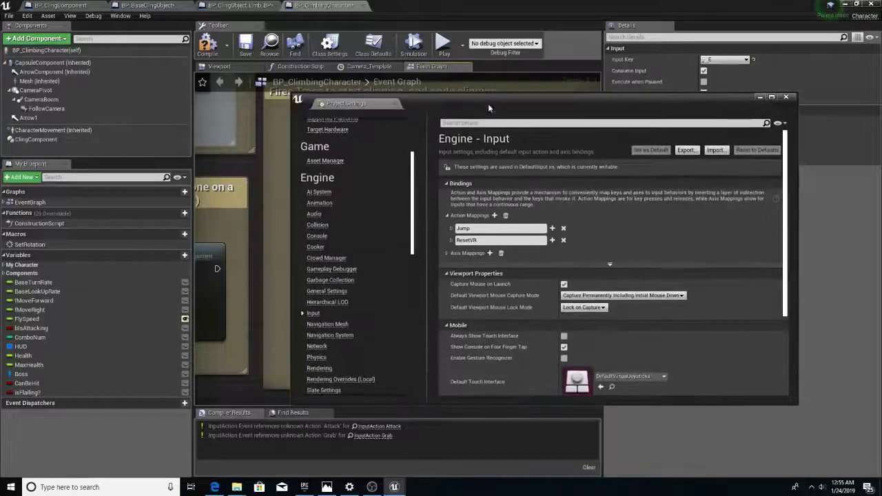
Step: Add an action mapping named Grab and bind it to the keyboard E key
left_click(494, 215)
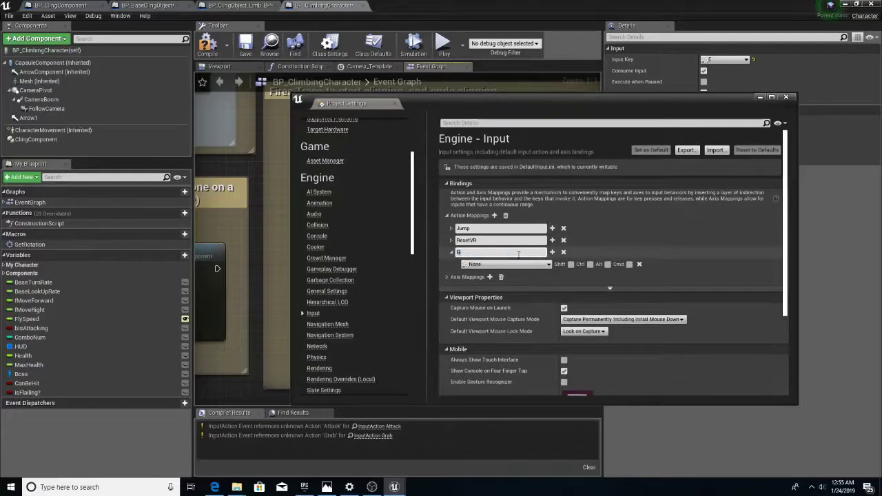
key("Return")
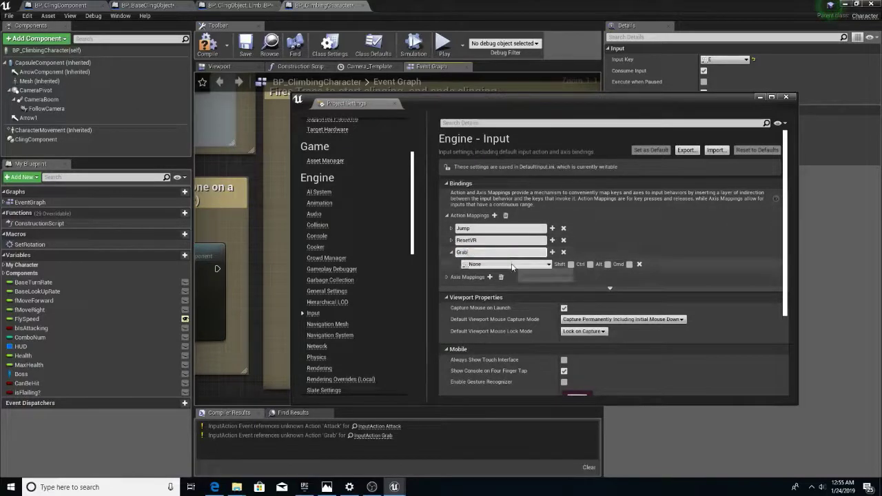
left_click(512, 266)
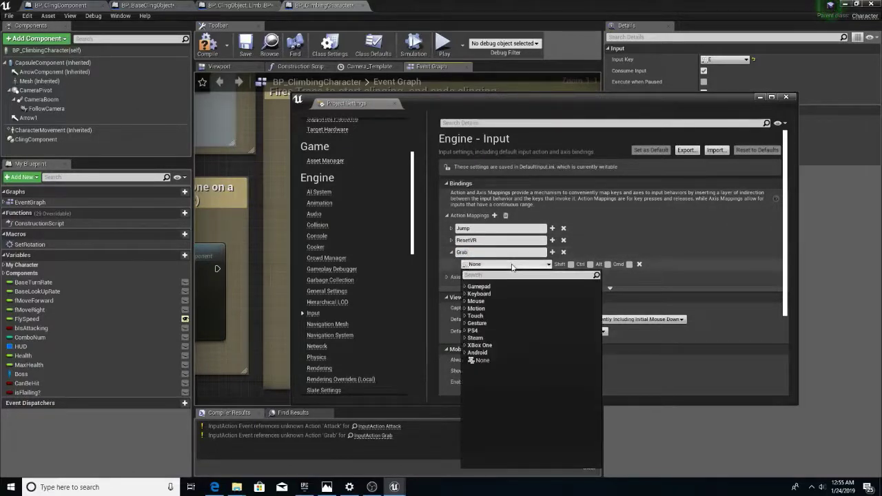
type("E")
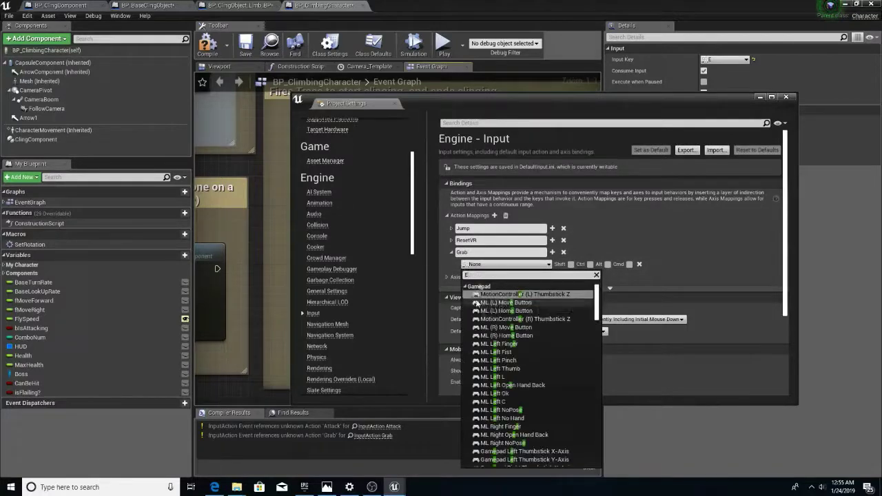
left_click(465, 287)
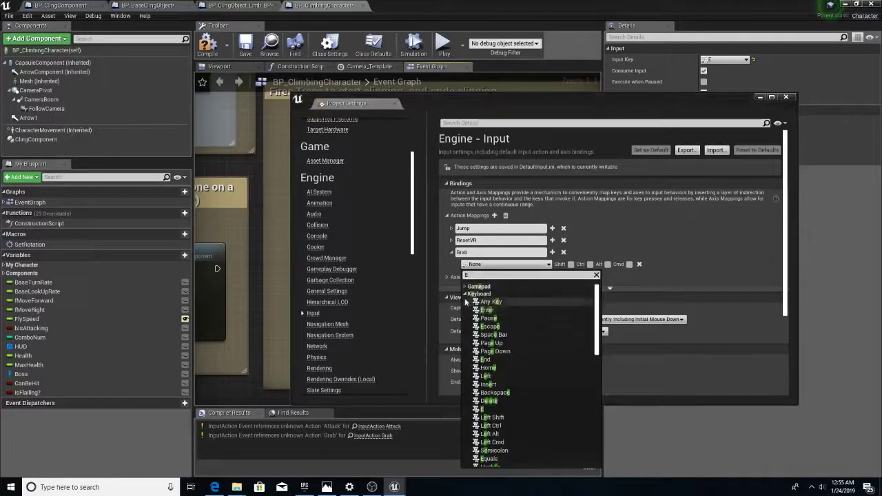
scroll(465, 301, "down", 3)
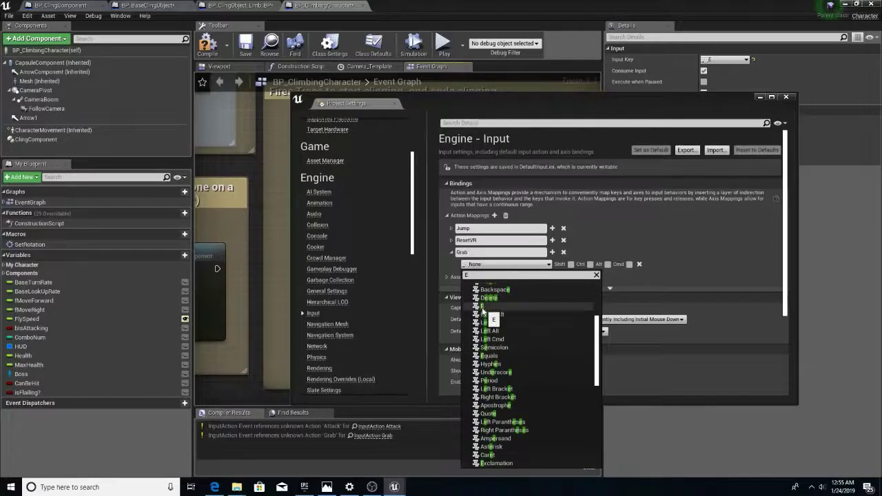
left_click(481, 307)
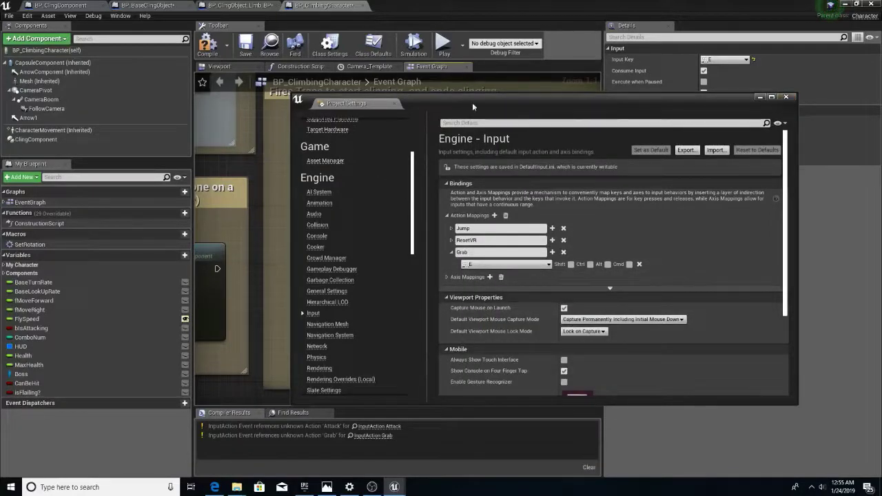
Step: Locate the InputAction Attack event in the character's event graph, then bring the project settings back into view
left_click_drag(472, 106, 170, 258)
scroll(412, 160, "down", 4)
right_click_drag(455, 153, 290, 181)
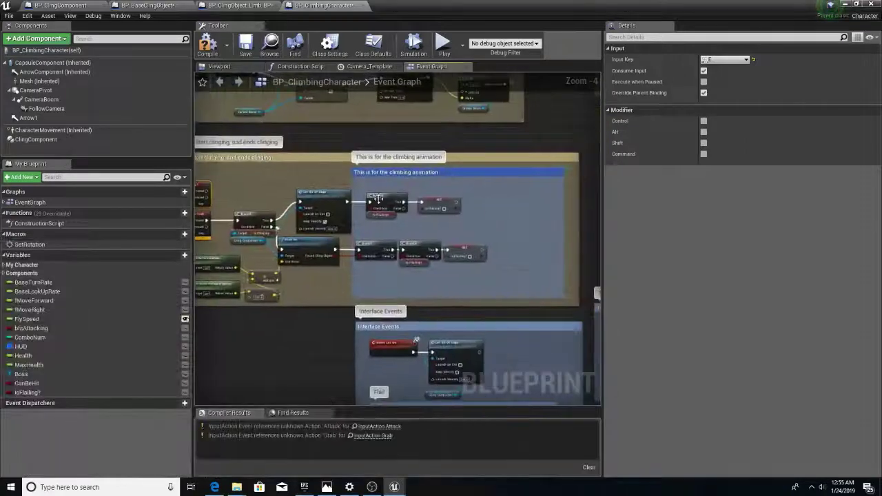
scroll(377, 199, "down", 4)
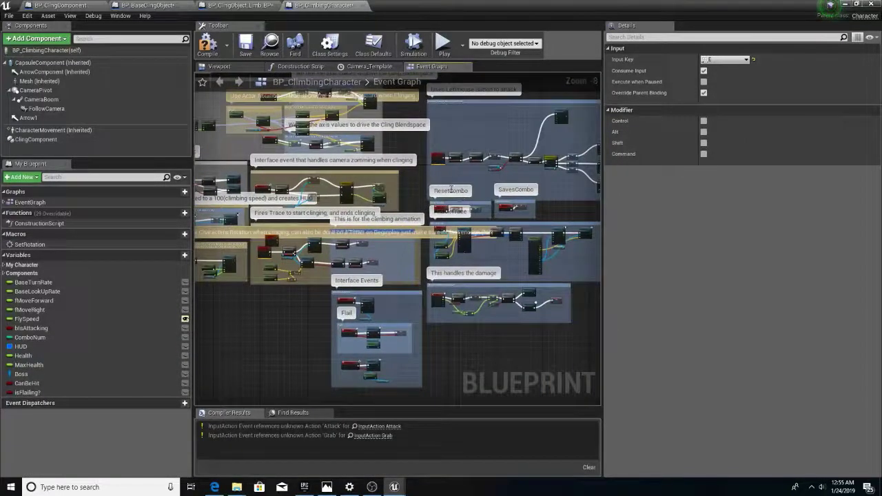
scroll(451, 189, "up", 6)
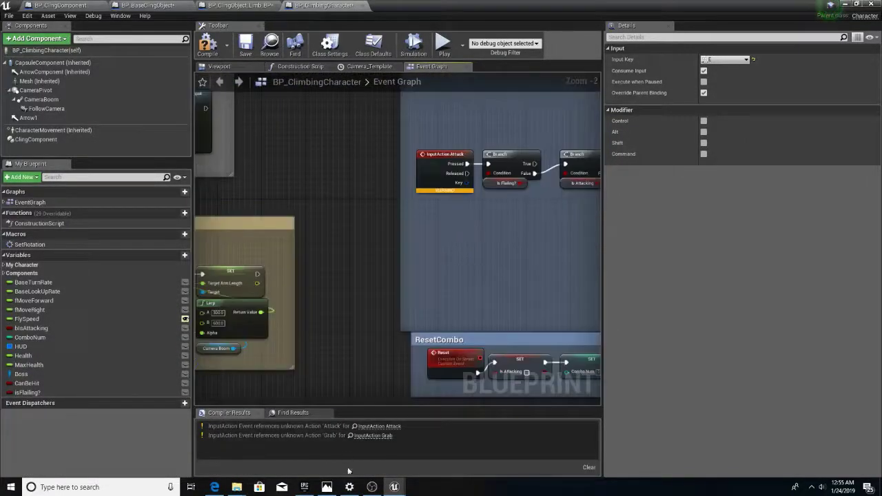
mouse_move(394, 487)
left_click(498, 441)
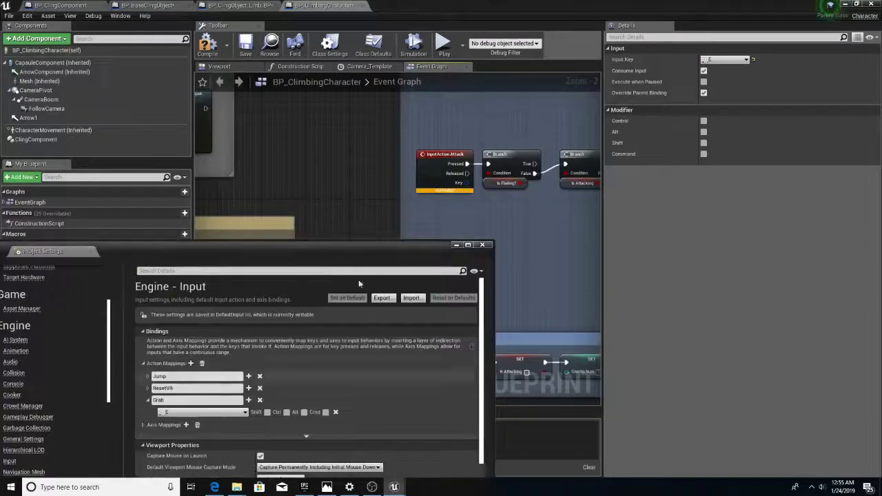
left_click_drag(294, 254, 353, 122)
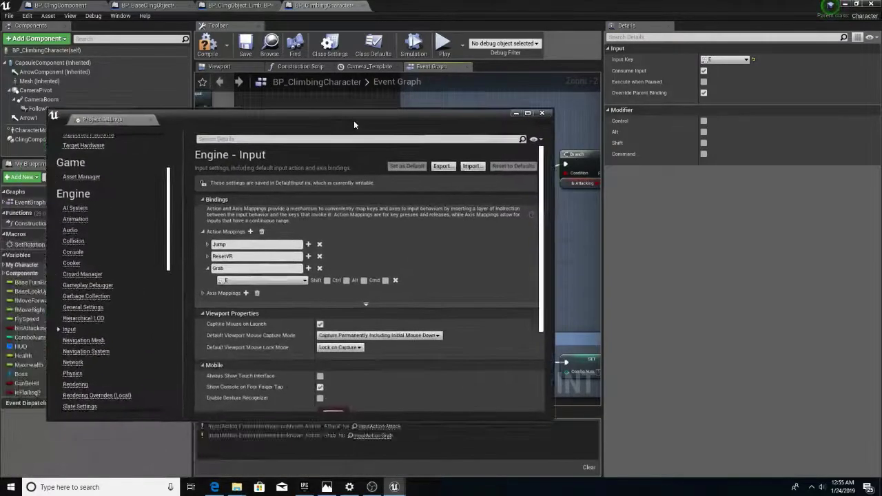
Step: Add an action mapping named Attack and bind it to the Left Mouse Button
left_click(250, 232)
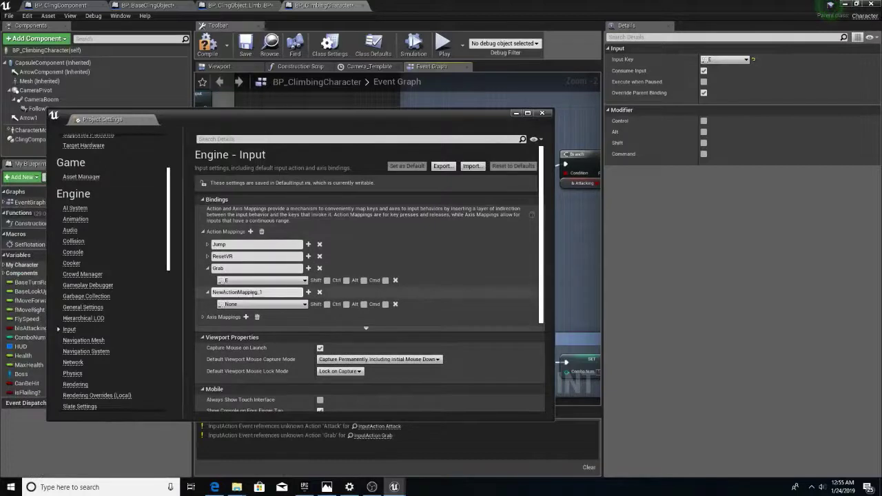
type("Attack")
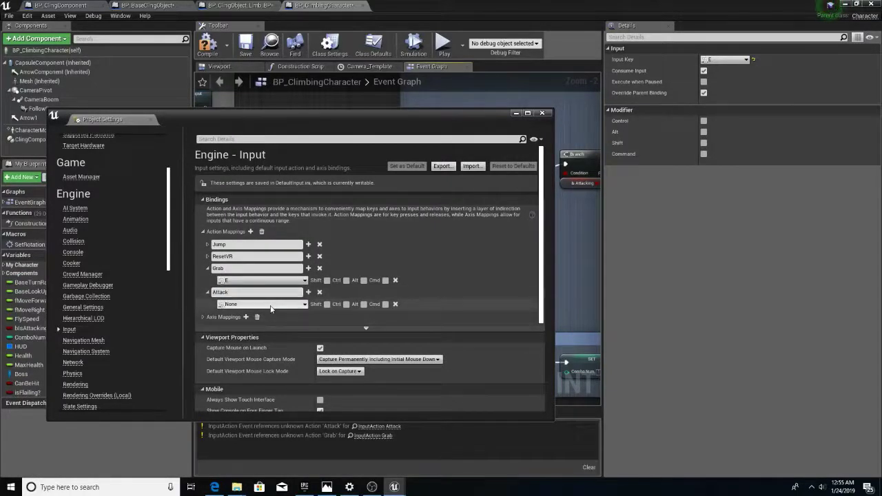
left_click(234, 304)
type("leftmou")
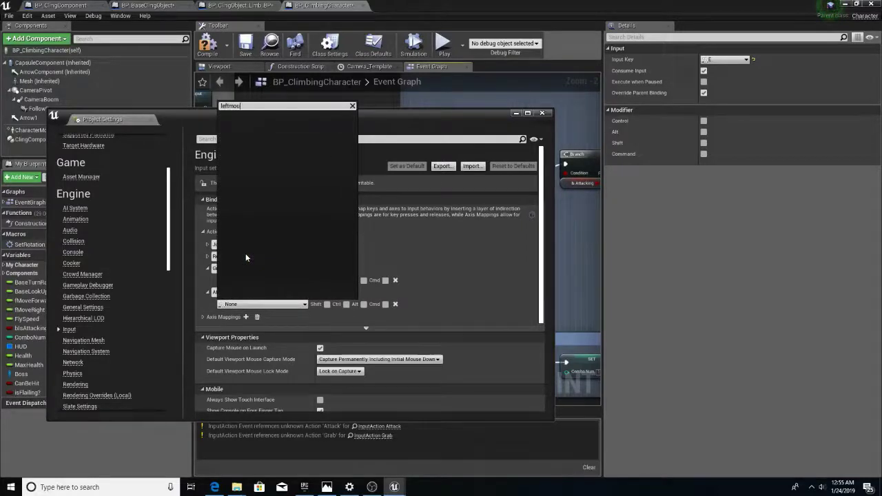
key("BackSpace")
key("BackSpace")
key("BackSpace")
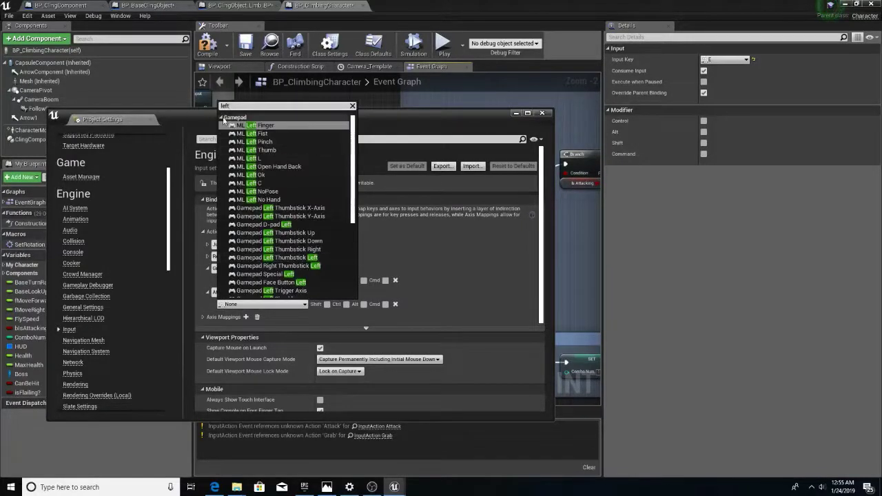
left_click(222, 118)
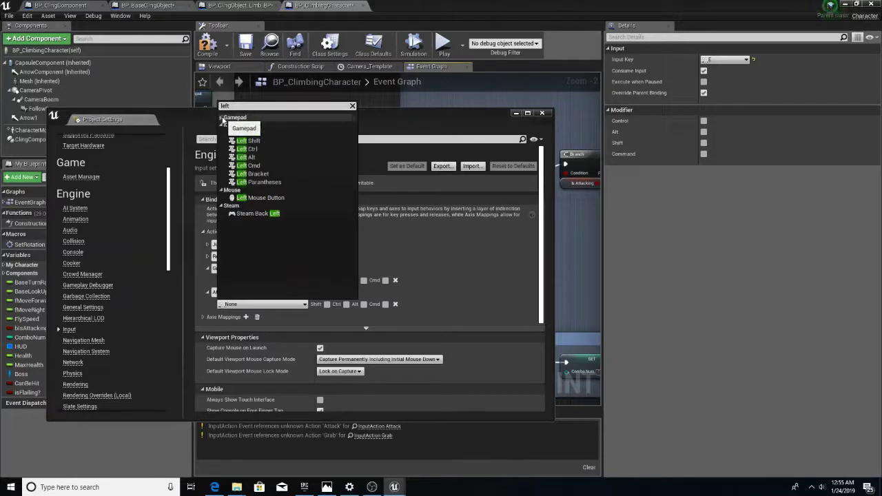
left_click(265, 198)
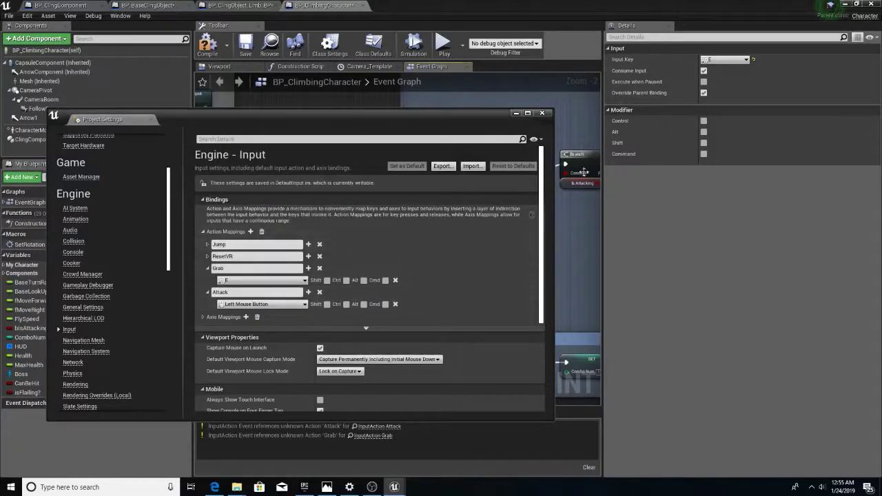
Step: Minimize the project settings, compile the climbing character blueprint and delete the extra E key event node above InputAction Grab
left_click(515, 113)
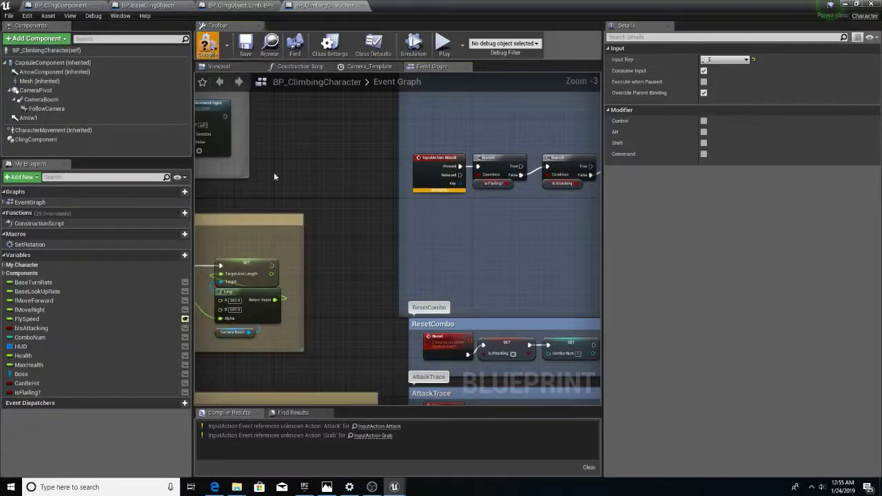
key("F7")
scroll(337, 173, "down", 4)
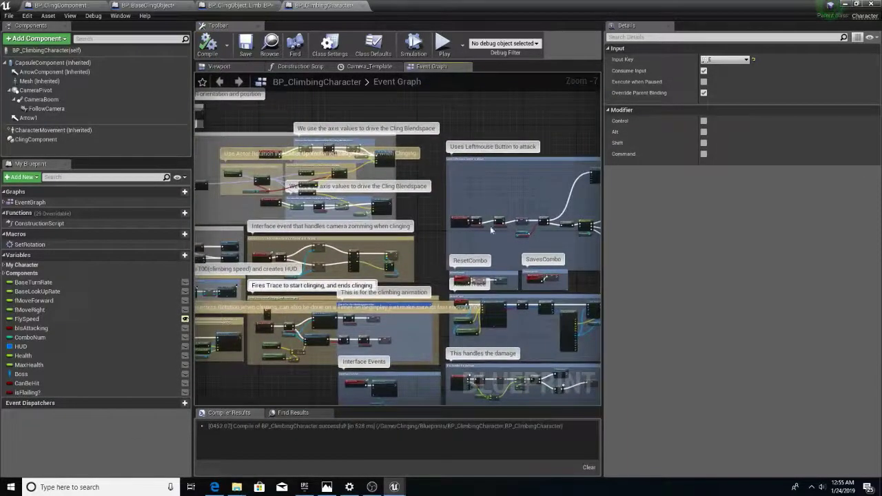
scroll(352, 252, "up", 5)
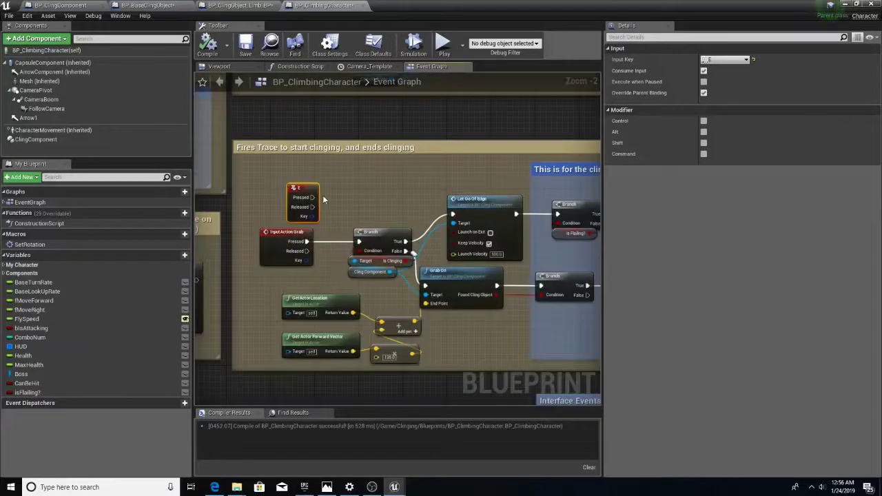
key("Delete")
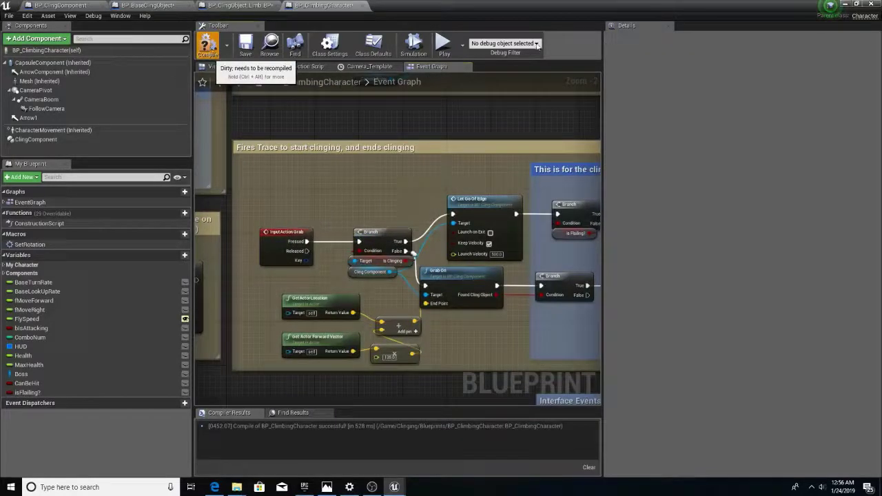
Step: Return to the level editor and play the climbing level, running the character to the wall, grabbing on and climbing up
left_click(846, 6)
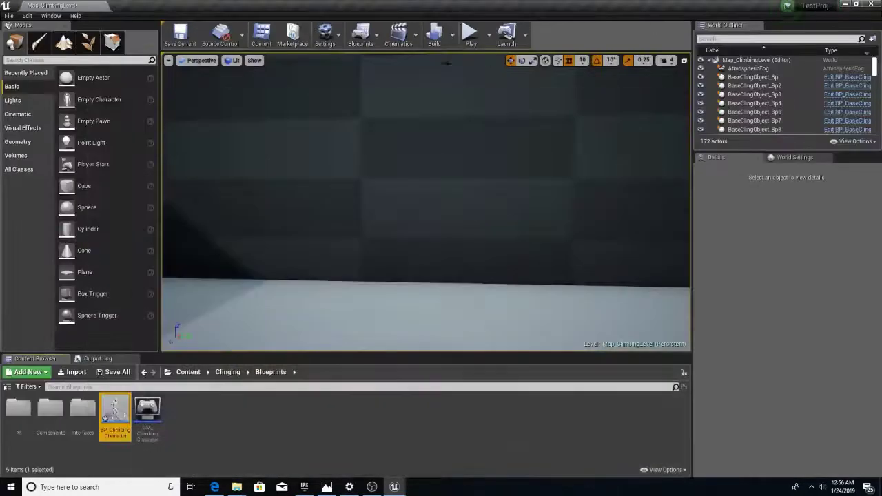
left_click(470, 31)
key("w")
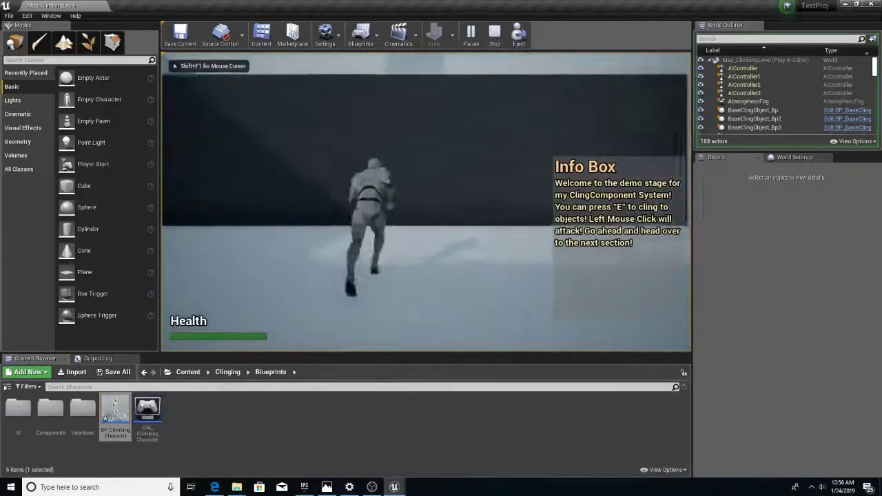
key("e")
key("w")
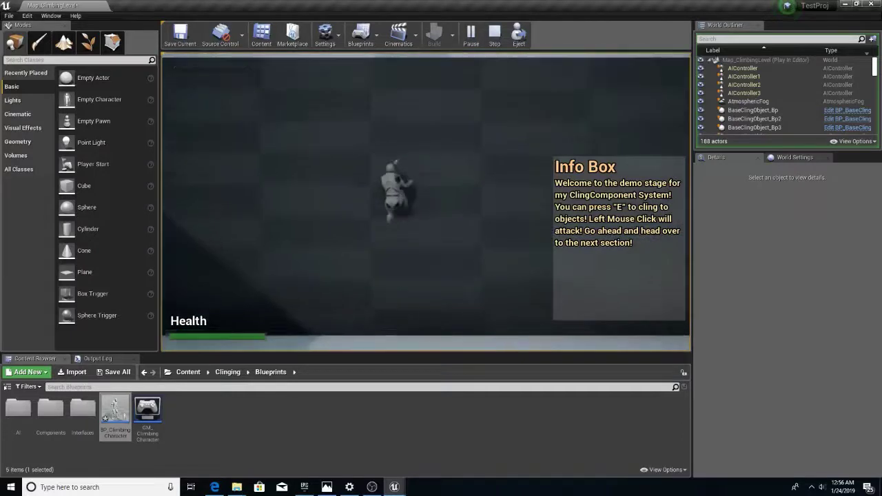
Step: Climb the character over the top of the first wall and run across it toward the next climbing block
key("w")
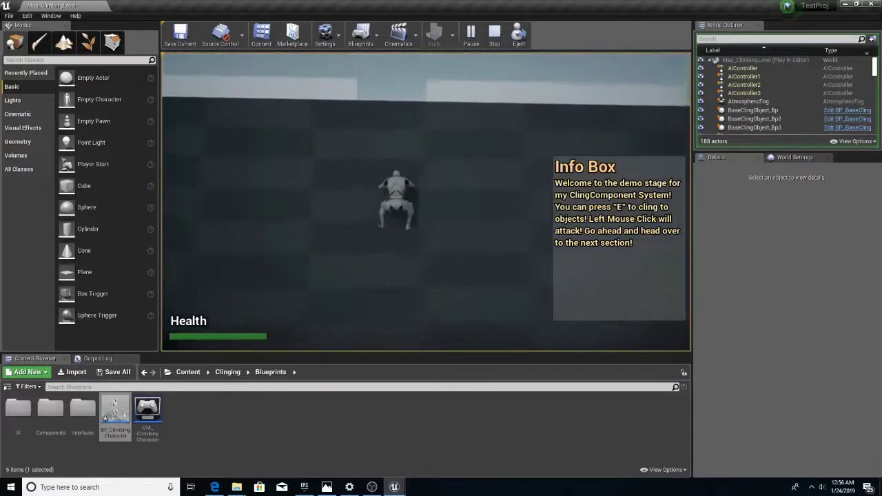
key("w")
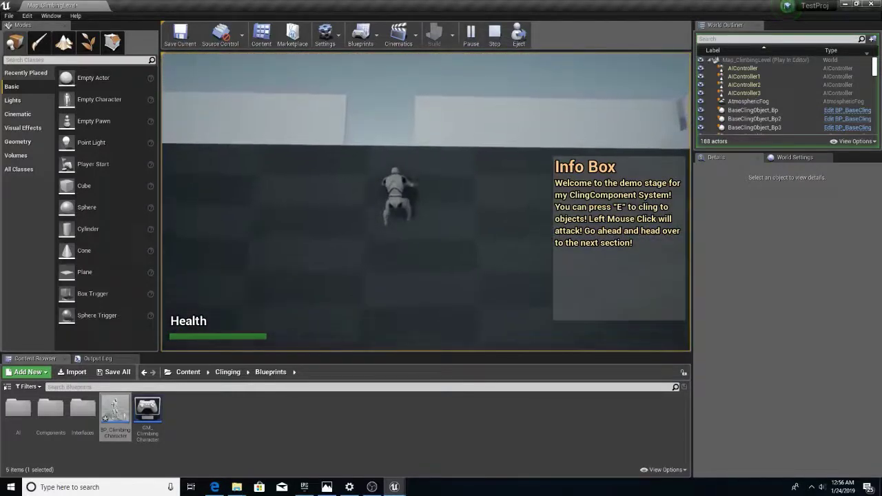
key("w")
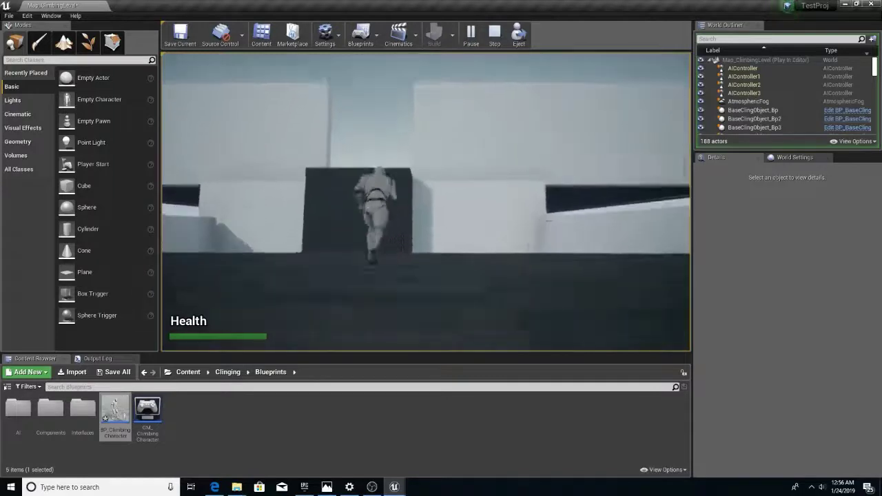
key("a")
key("w")
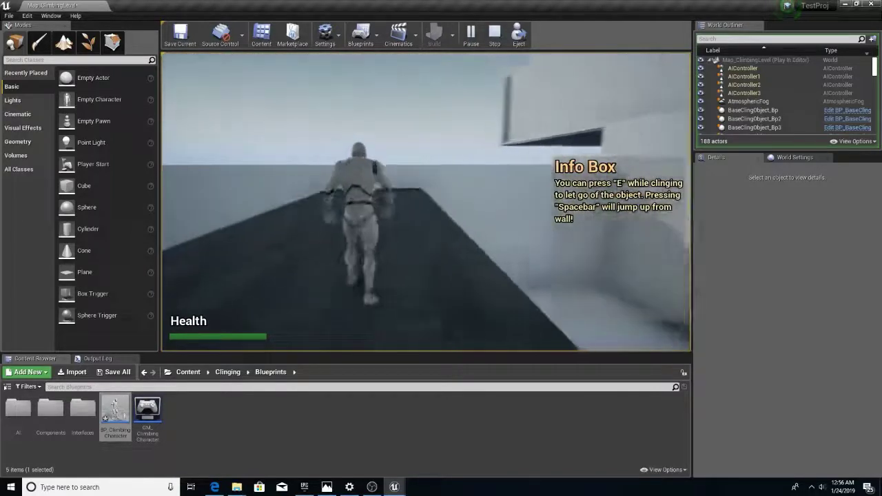
Step: Jump onto the tall dark block in the second section, cling to it and climb up onto its top
key("w")
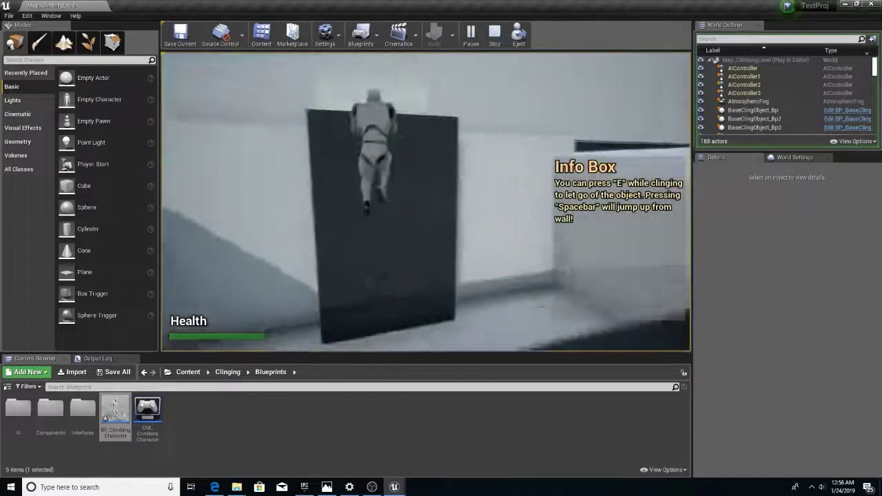
key("w")
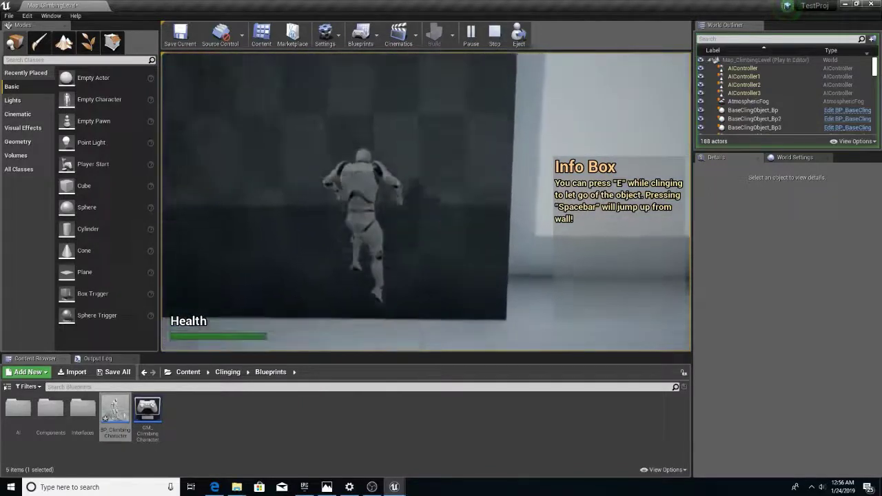
key("w")
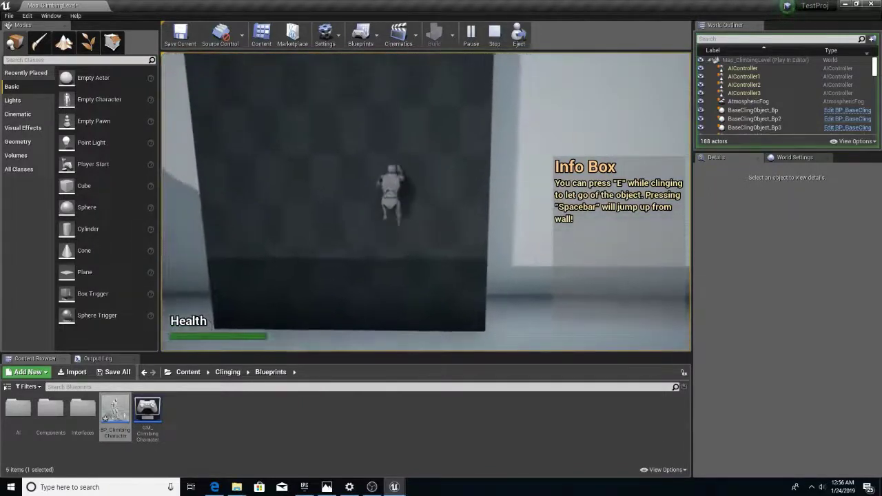
key("a")
key("a")
key("w")
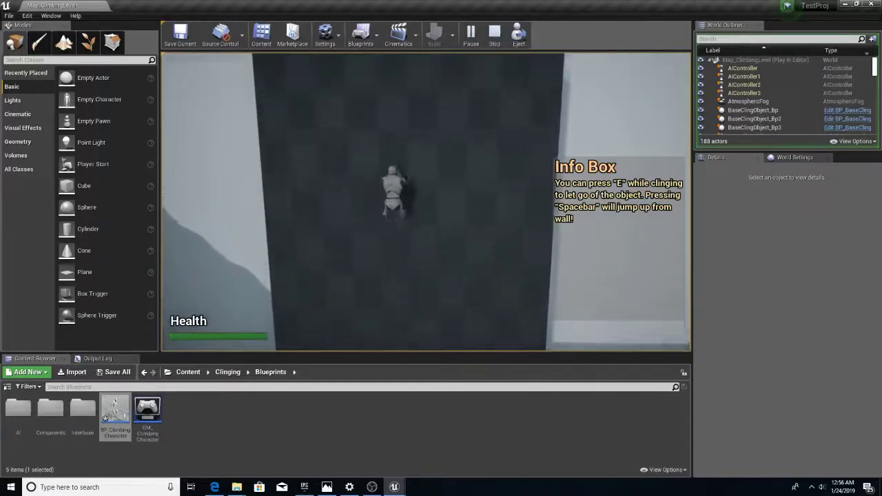
key("w")
key("w")
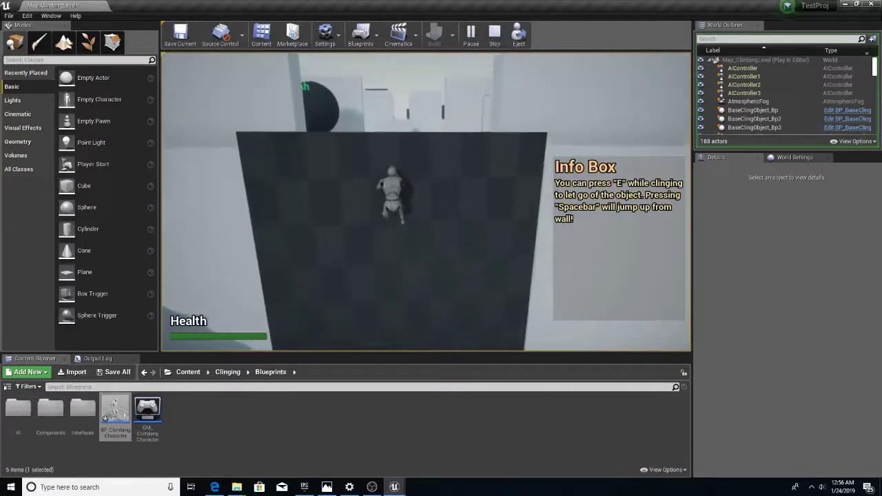
key("w")
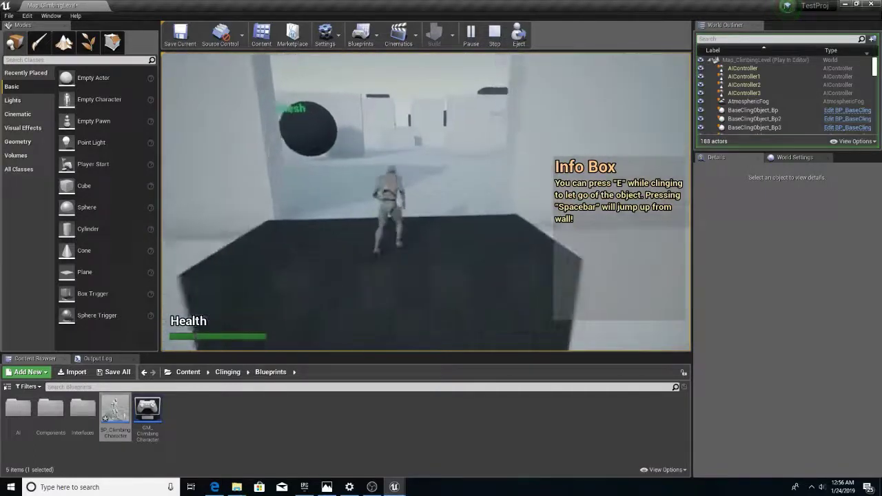
Step: Run to the black sphere labelled Mesh, cling to it and climb over its surface
key("w")
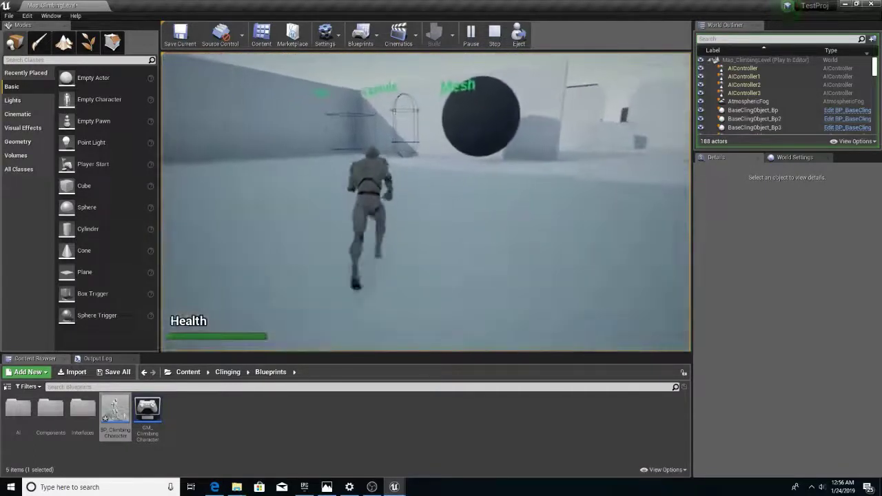
key("w")
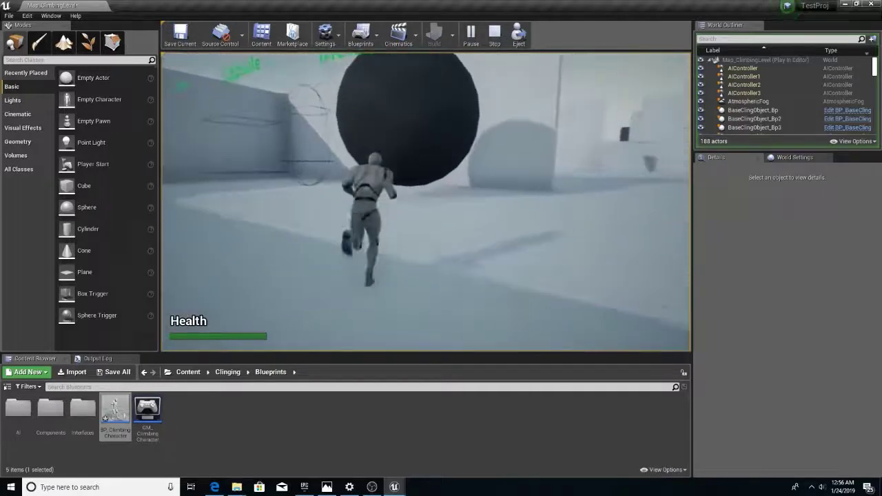
key("w")
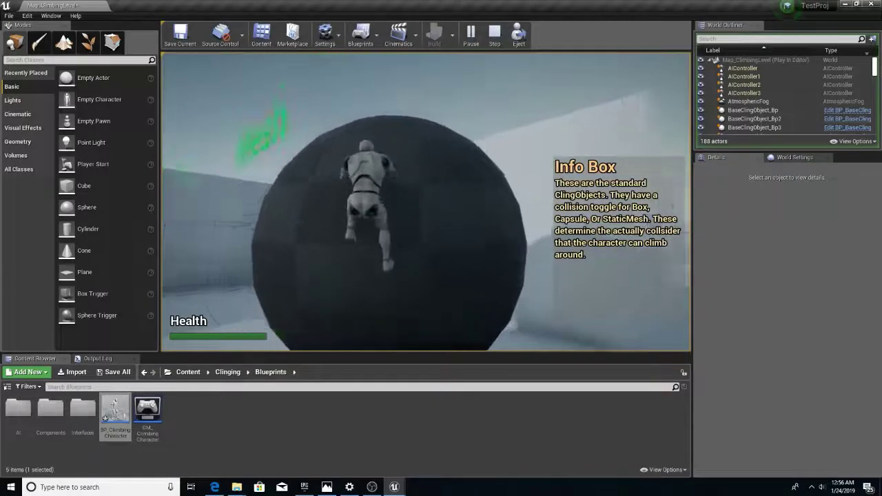
key("a")
key("w")
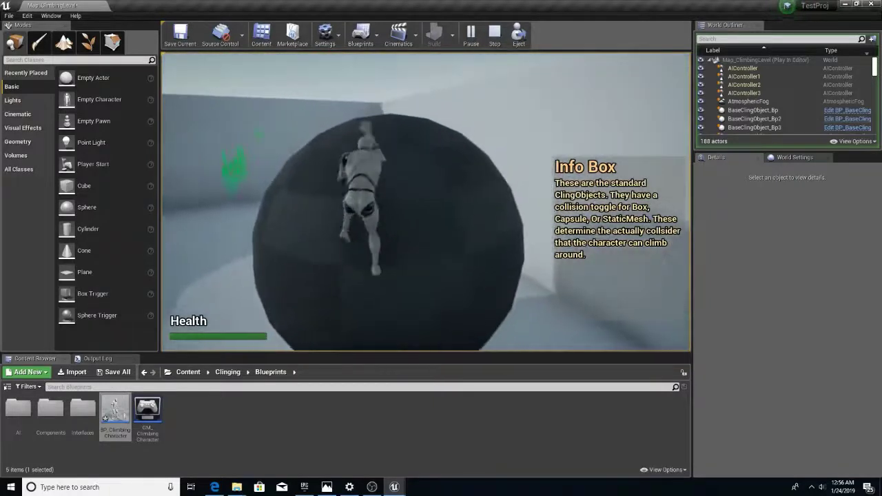
key("w")
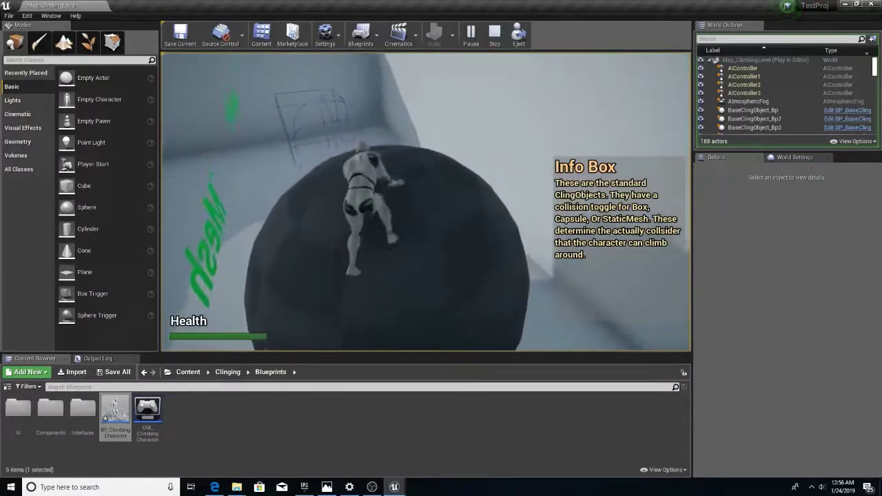
key("w")
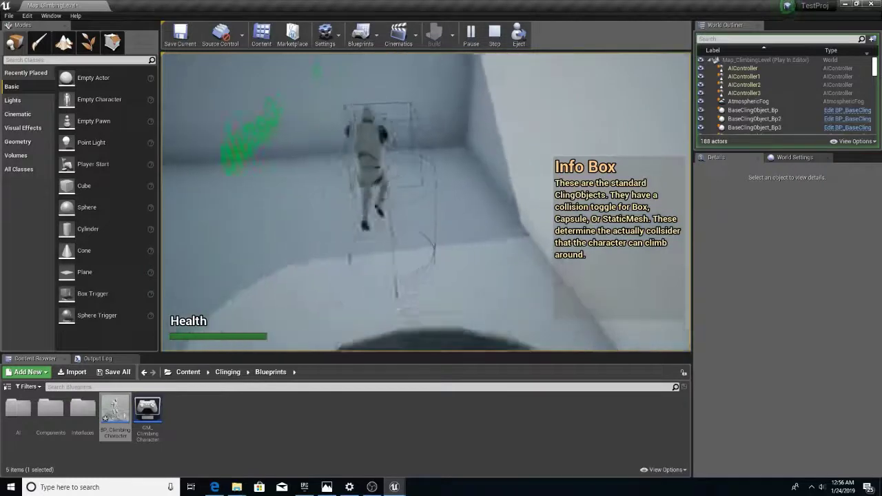
Step: Test climbing sideways around the Capsule cling object's wireframe collider
key("w")
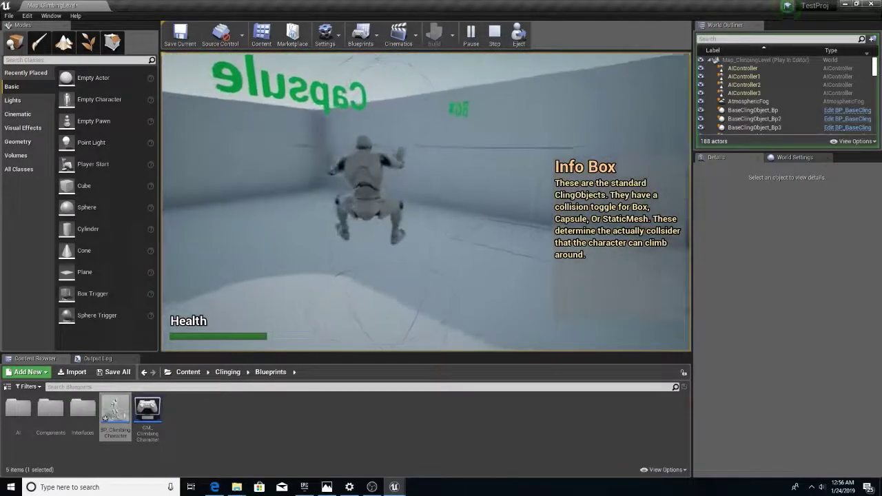
key("a")
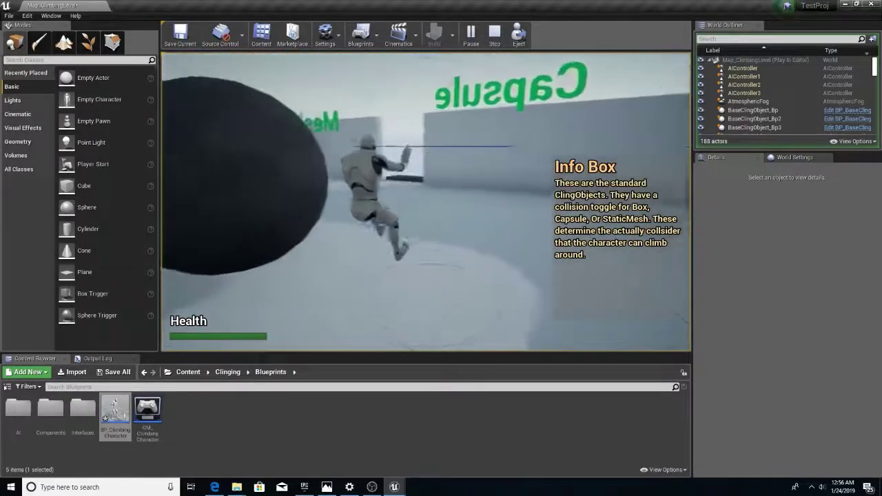
key("w")
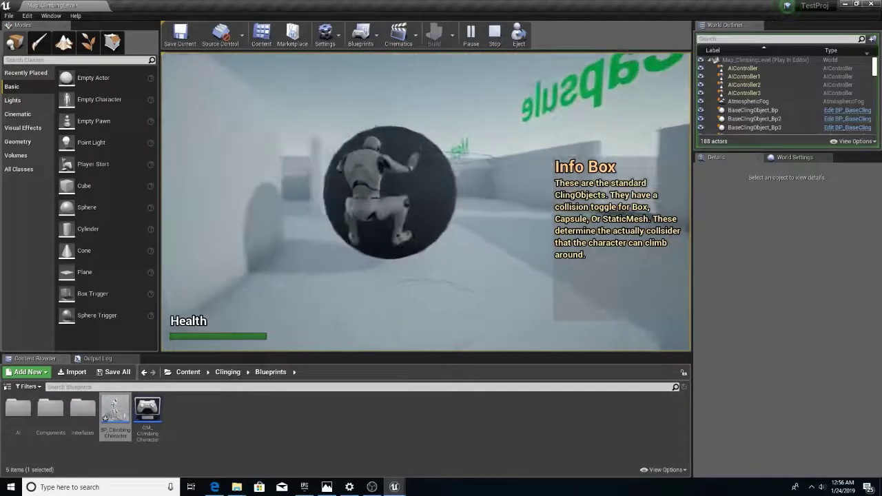
key("d")
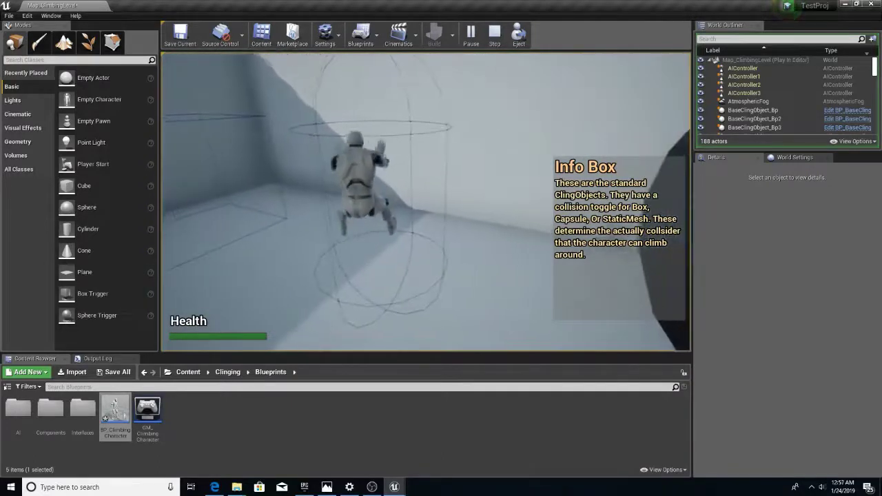
Step: Leave the Capsule object, run to the flat-surface test section and climb onto the first dark cube
key("w")
key("w")
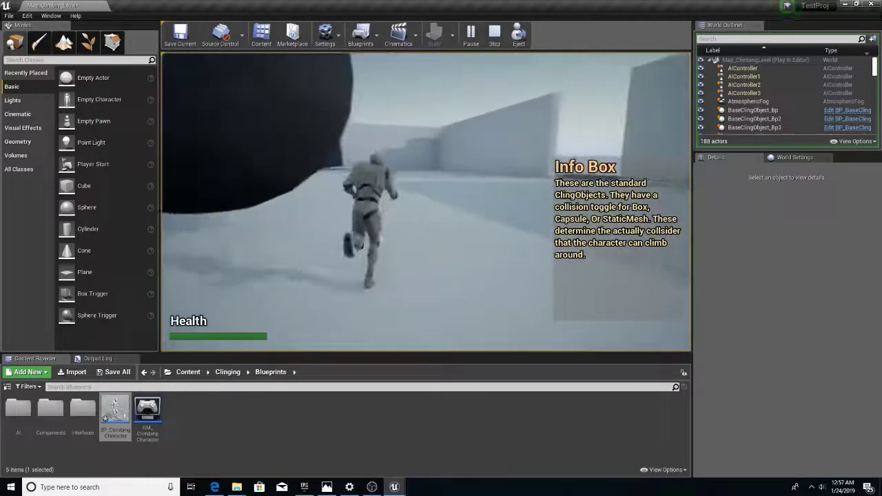
key("w")
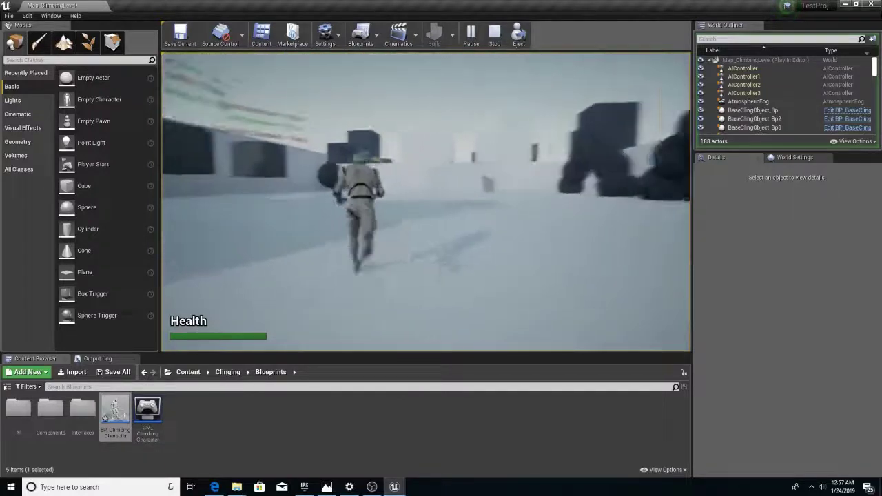
key("w")
key("w")
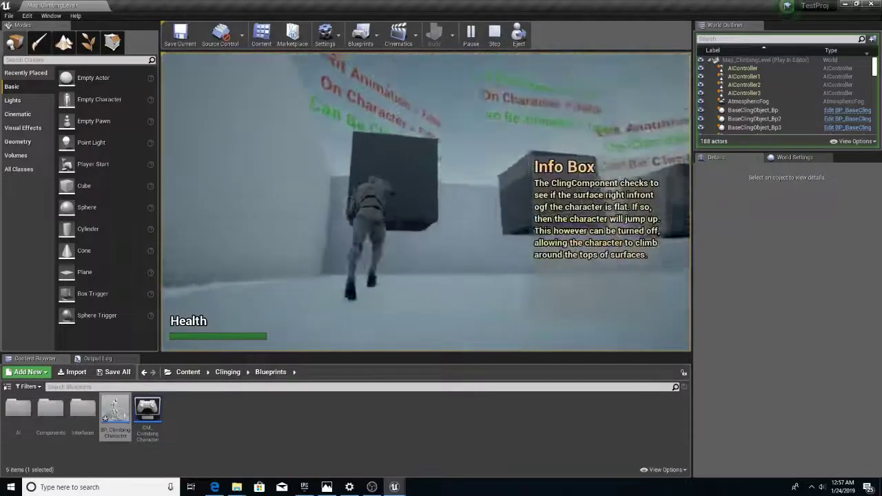
key("w")
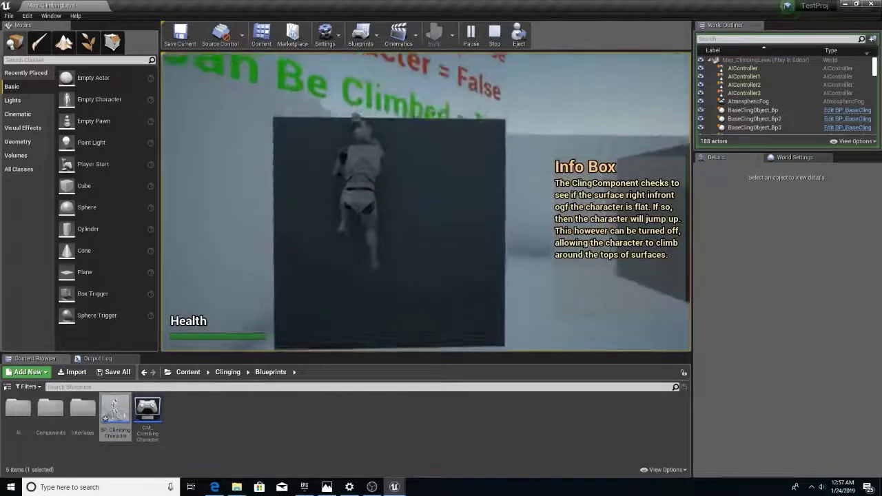
key("w")
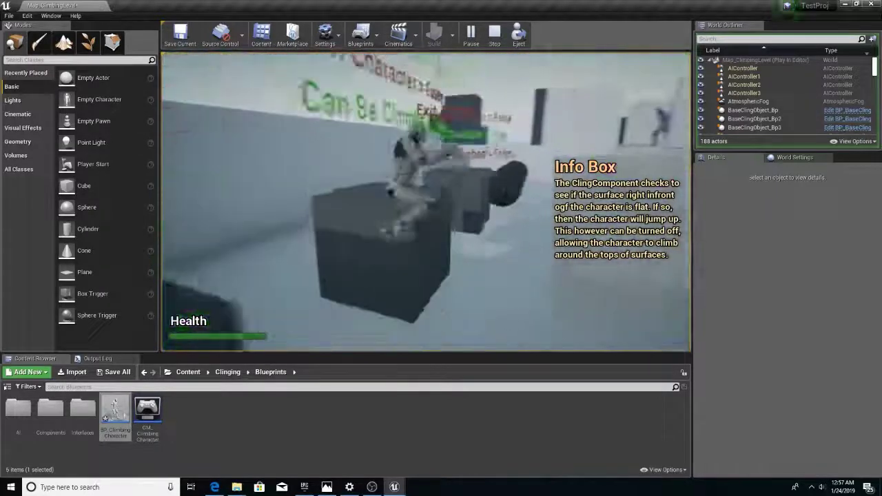
Step: Continue to the neighbouring cubes and test climbing up their sides and crawling across their tops
key("w")
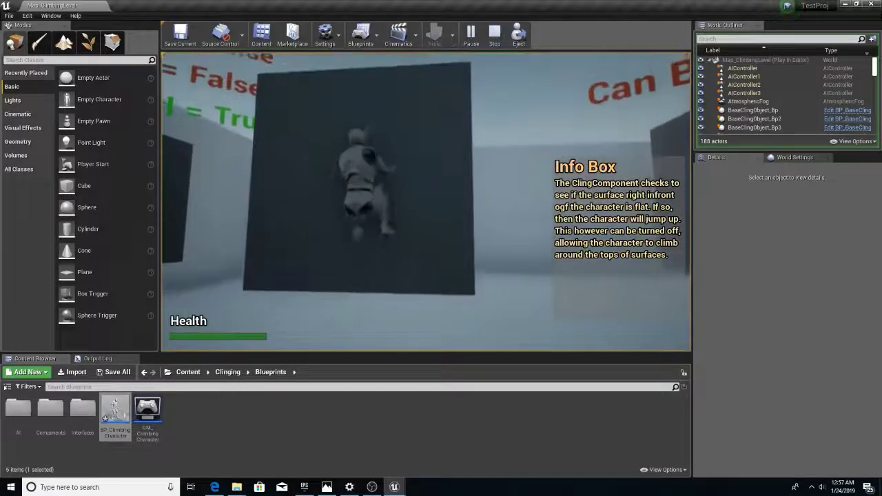
key("w")
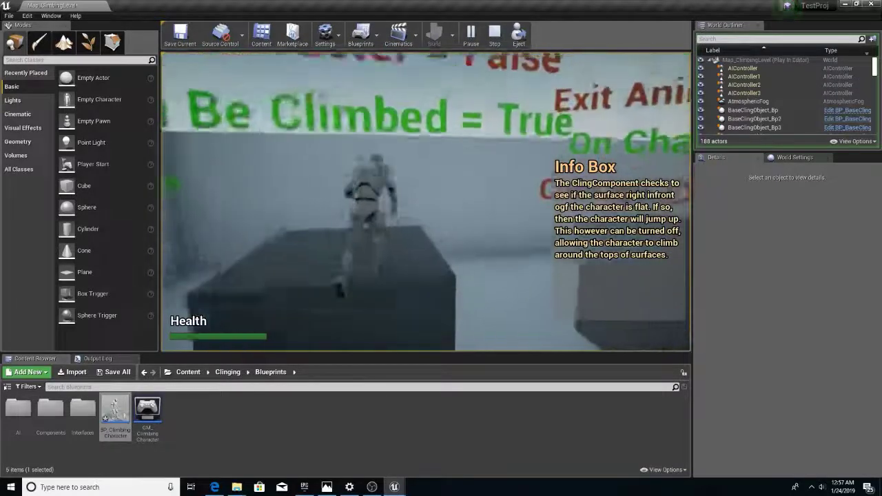
key("w")
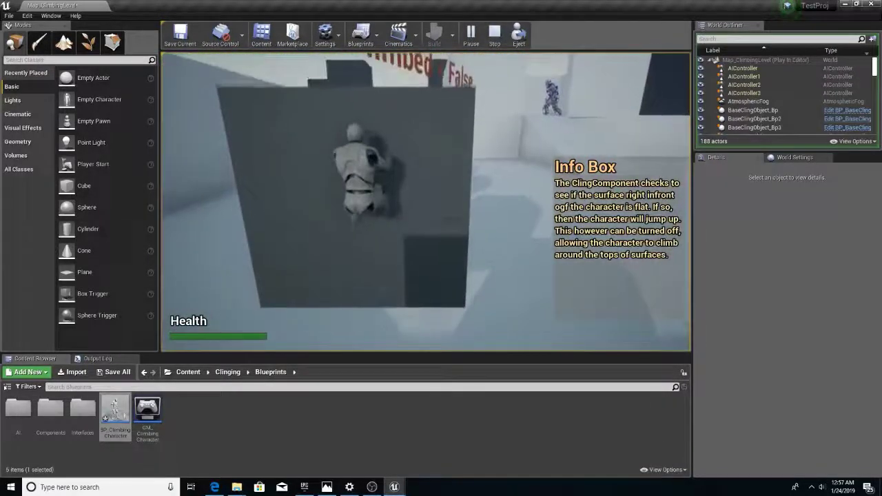
key("w")
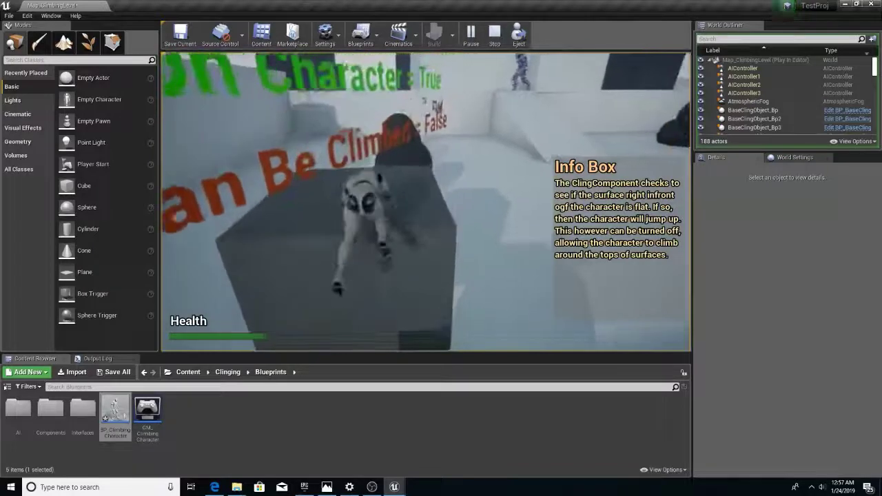
key("w")
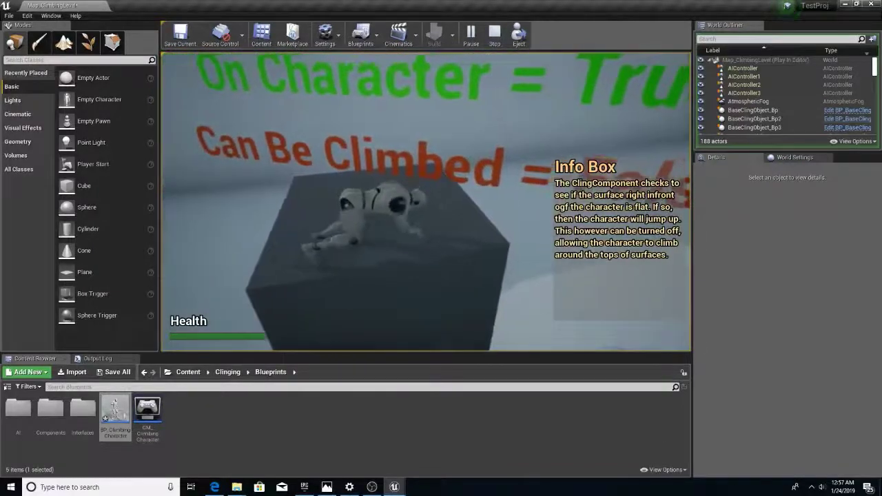